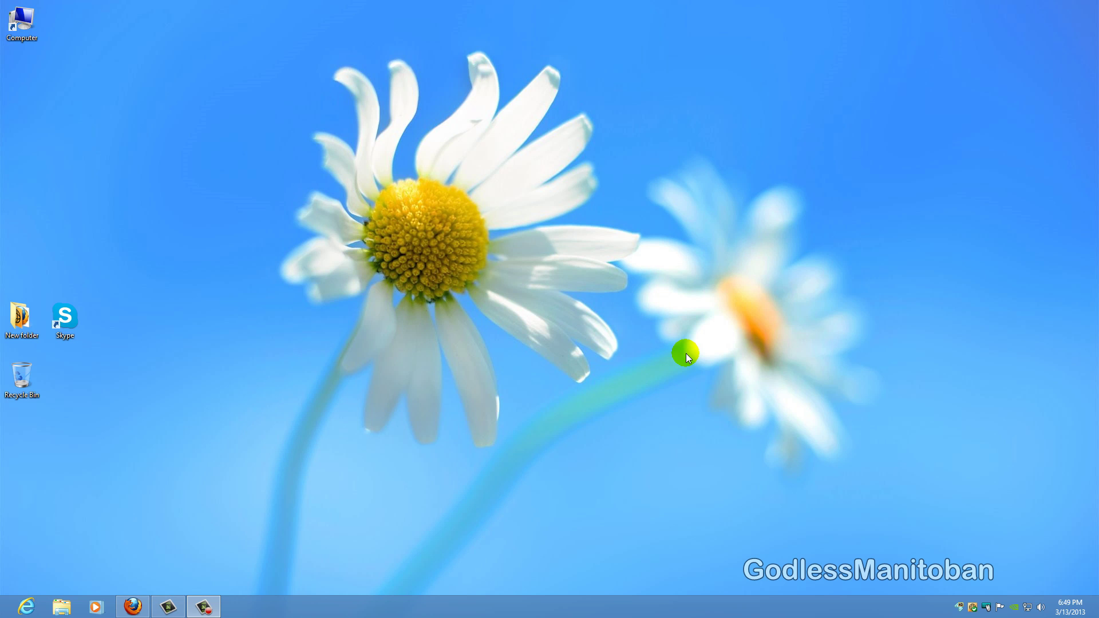
- Bring up the Run prompt with %appdata%\skype in the Open box
{"action": "key", "text": "super+r"}
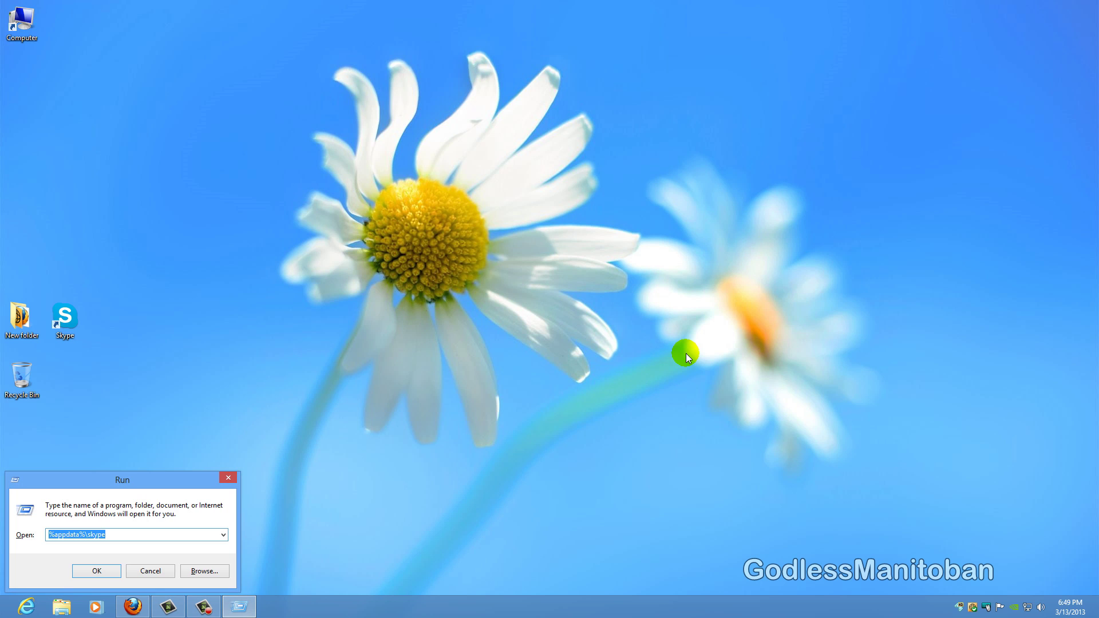
- Run %appdata%\skype to open the Skype AppData Roaming folder in File Explorer
{"action": "left_click", "coordinate": [132, 537]}
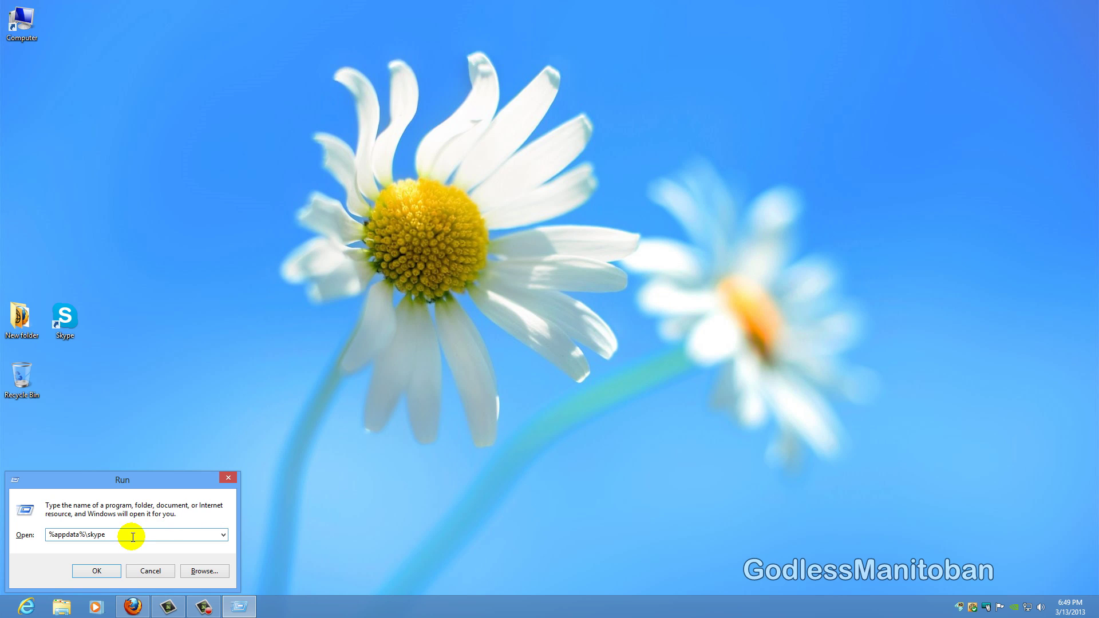
{"action": "left_click", "coordinate": [95, 571]}
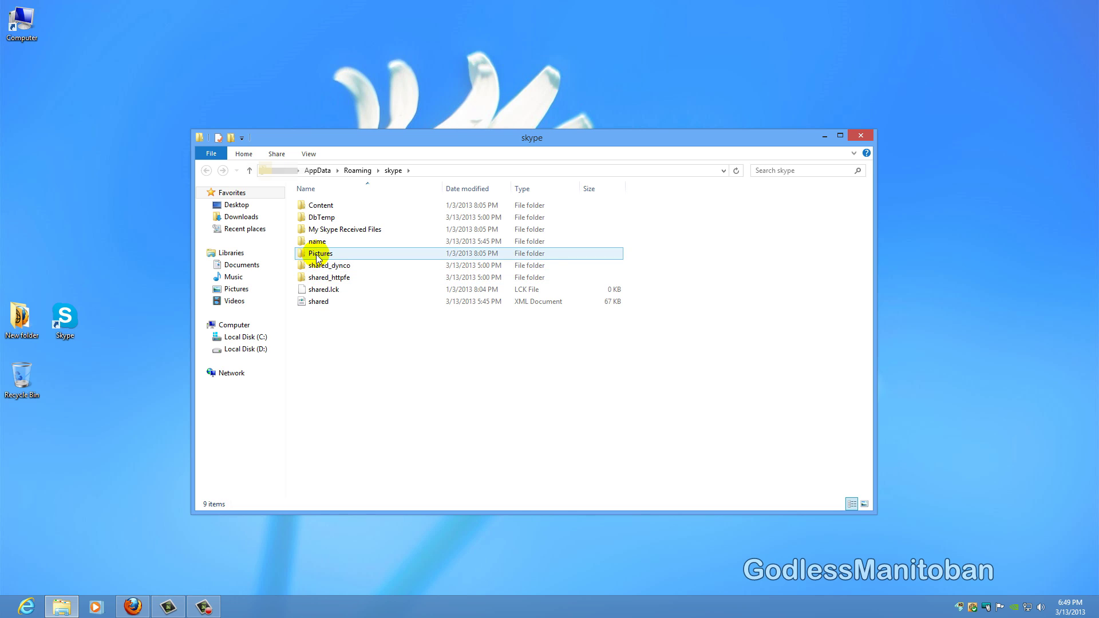
- Copy the Skype Pictures folder onto the desktop as a backup, then close the window
{"action": "mouse_move", "coordinate": [319, 259]}
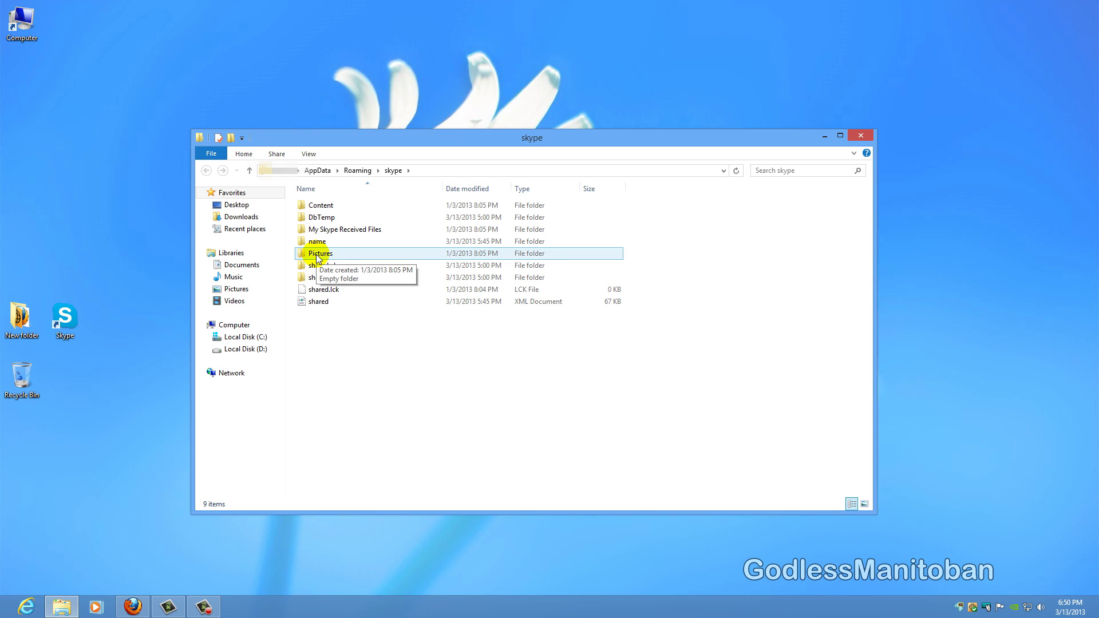
{"action": "right_click", "coordinate": [318, 258]}
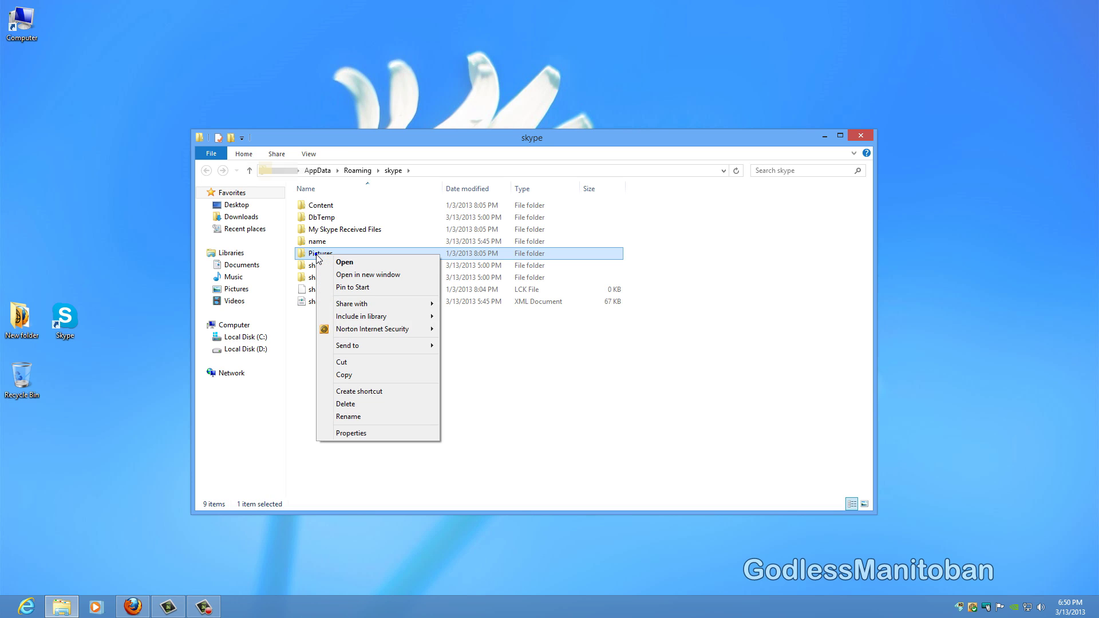
{"action": "left_click", "coordinate": [361, 375]}
{"action": "right_click", "coordinate": [144, 287]}
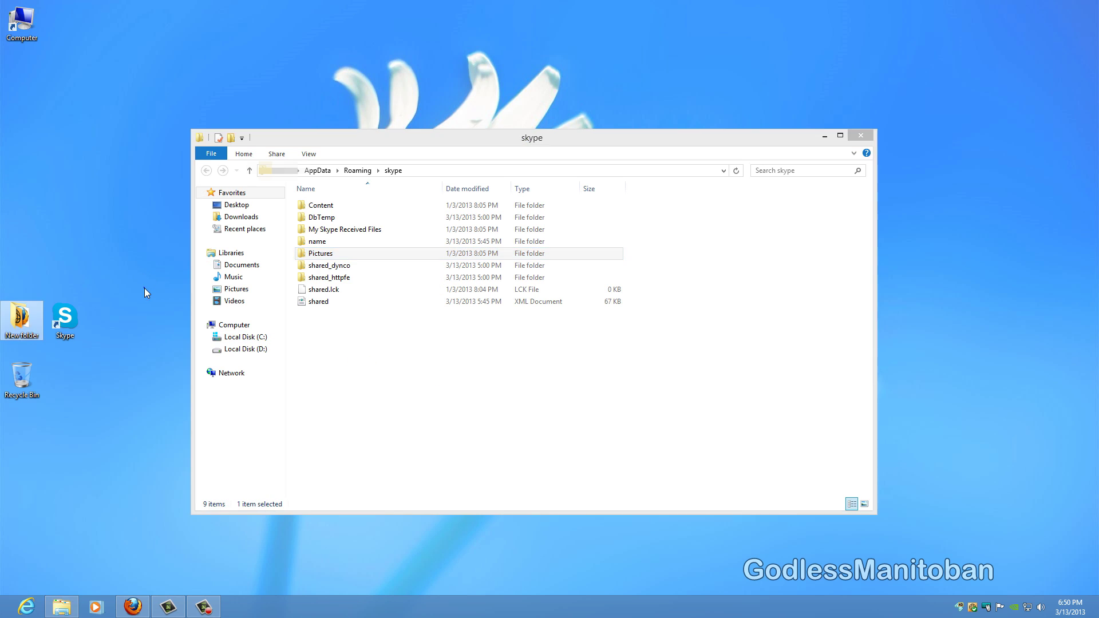
{"action": "left_click", "coordinate": [156, 338]}
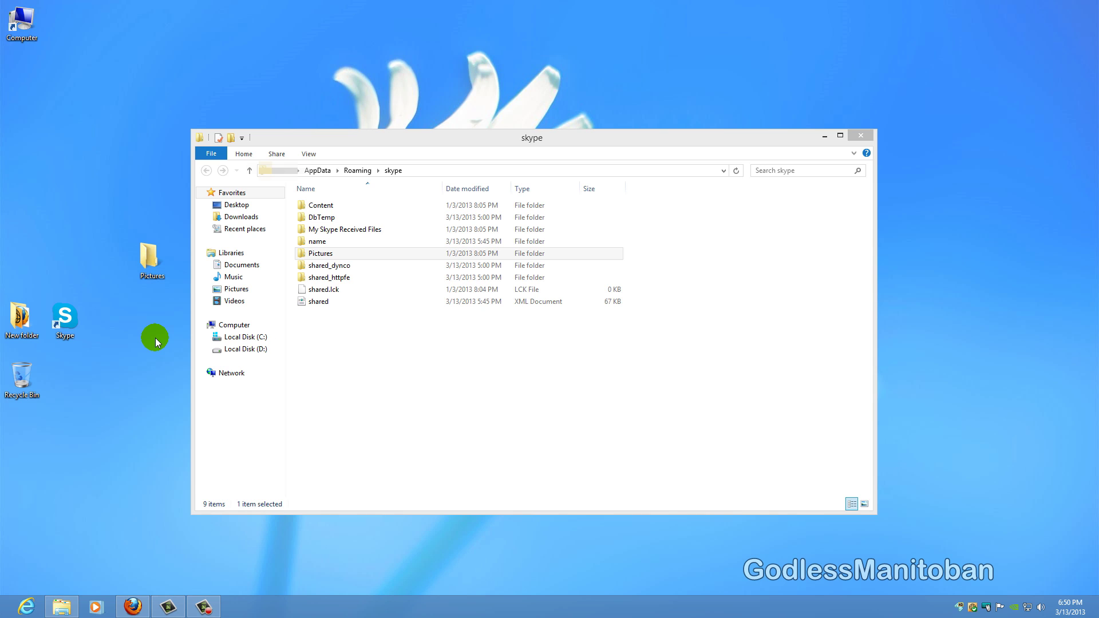
{"action": "left_click", "coordinate": [861, 138]}
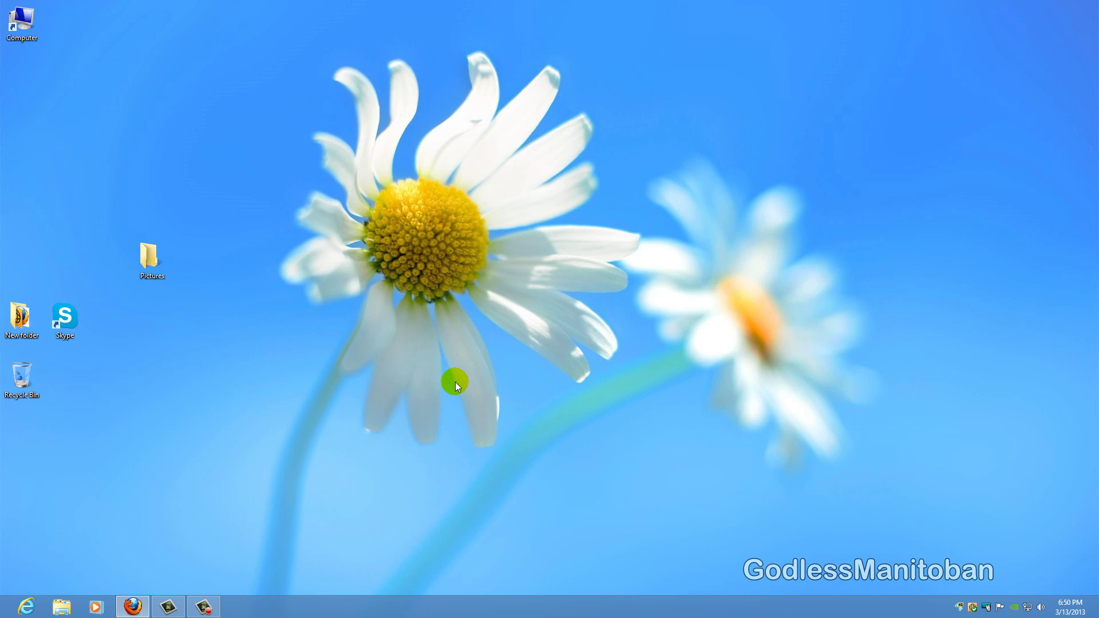
- Run appwiz.cpl to list installed programs in Programs and Features
{"action": "key", "text": "super+r"}
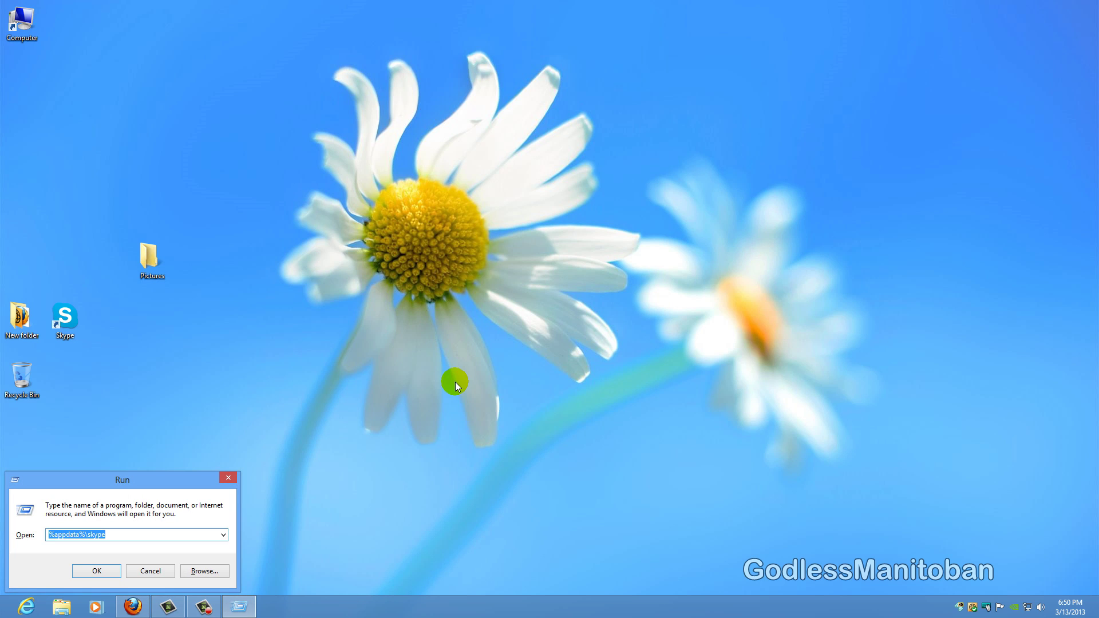
{"action": "key", "text": "BackSpace"}
{"action": "type", "text": "appwiz.cpl"}
{"action": "left_click", "coordinate": [104, 573]}
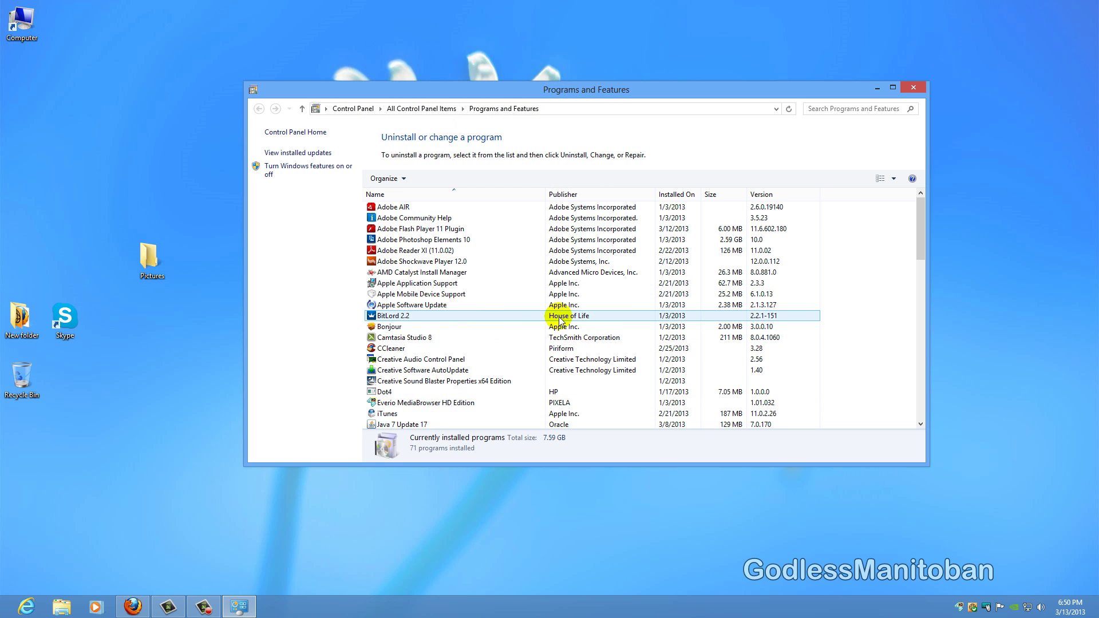
- Uninstall Skype 6.1 from Programs and Features, then close the window
{"action": "left_click_drag", "start_coordinate": [916, 215], "coordinate": [908, 380]}
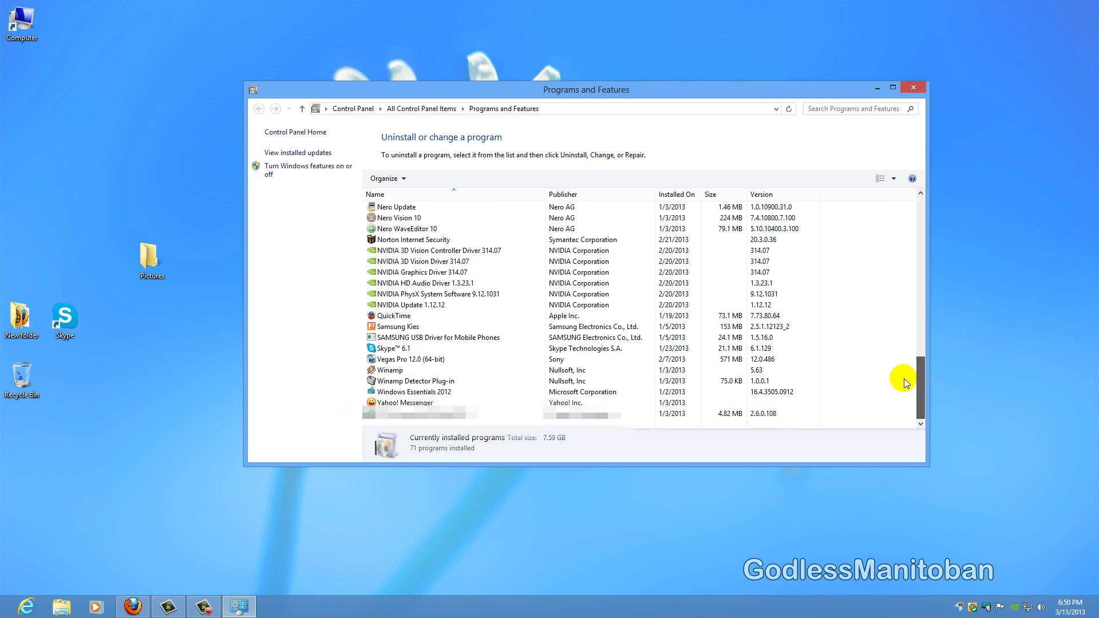
{"action": "right_click", "coordinate": [406, 350]}
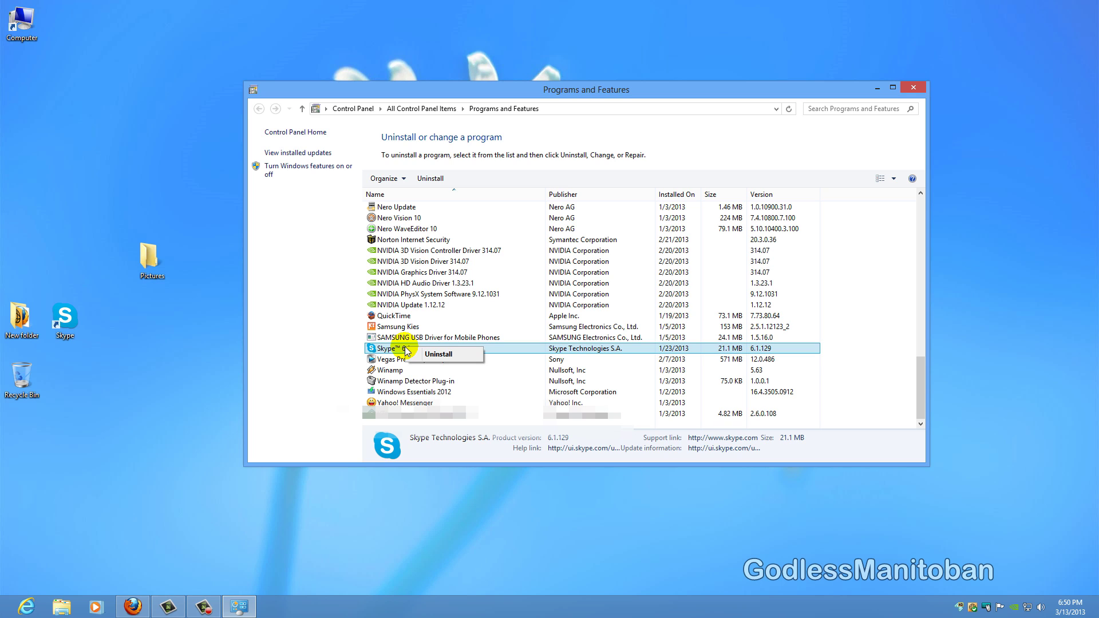
{"action": "left_click", "coordinate": [438, 355]}
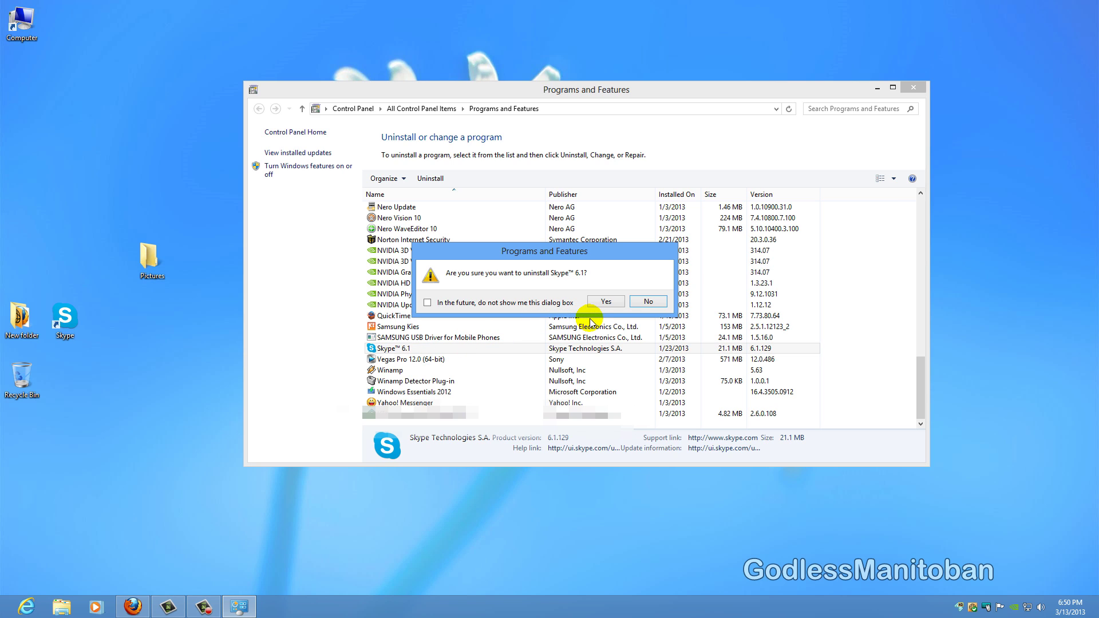
{"action": "left_click", "coordinate": [600, 301]}
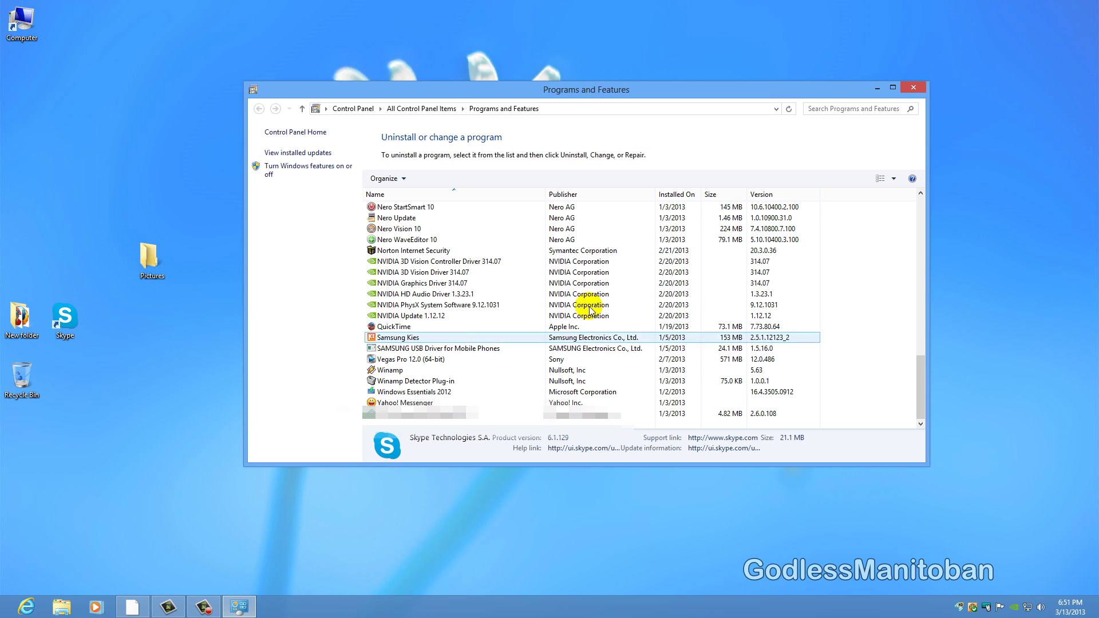
{"action": "left_click", "coordinate": [914, 88]}
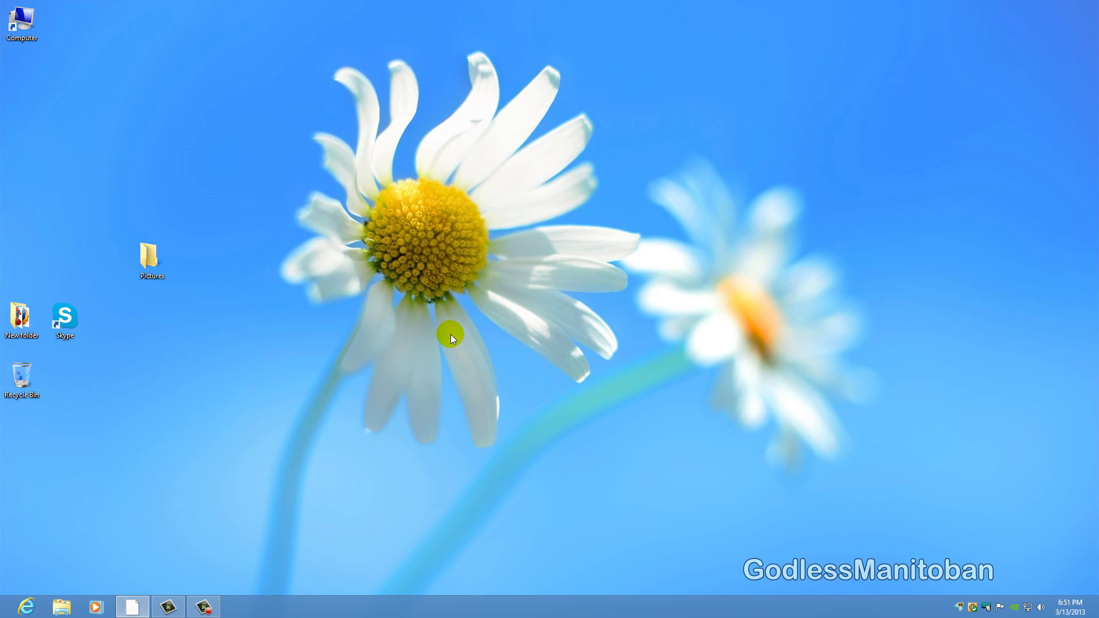
- Run %appdata% to open the AppData Roaming folder in File Explorer
{"action": "left_click", "coordinate": [598, 362]}
{"action": "key", "text": "super+r"}
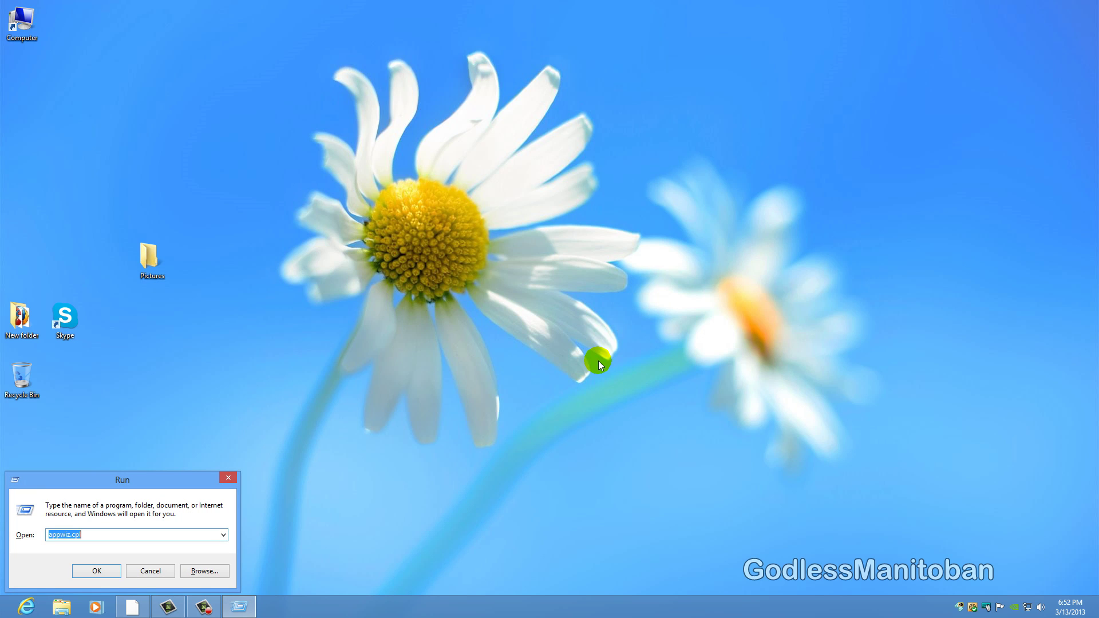
{"action": "type", "text": "%appda"}
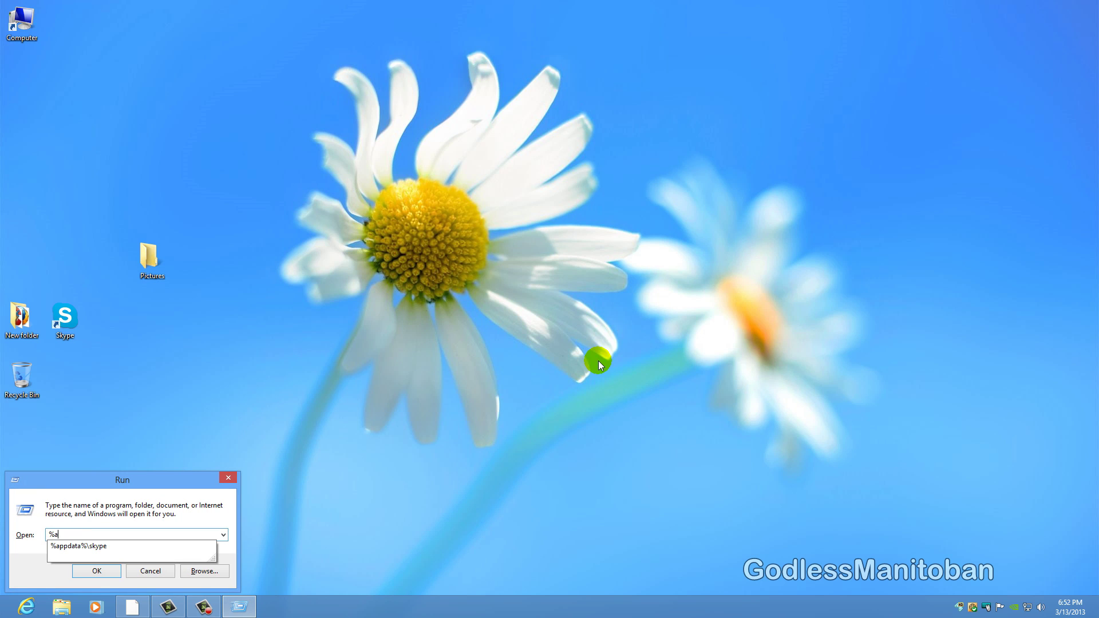
{"action": "type", "text": "ta%"}
{"action": "key", "text": "Return"}
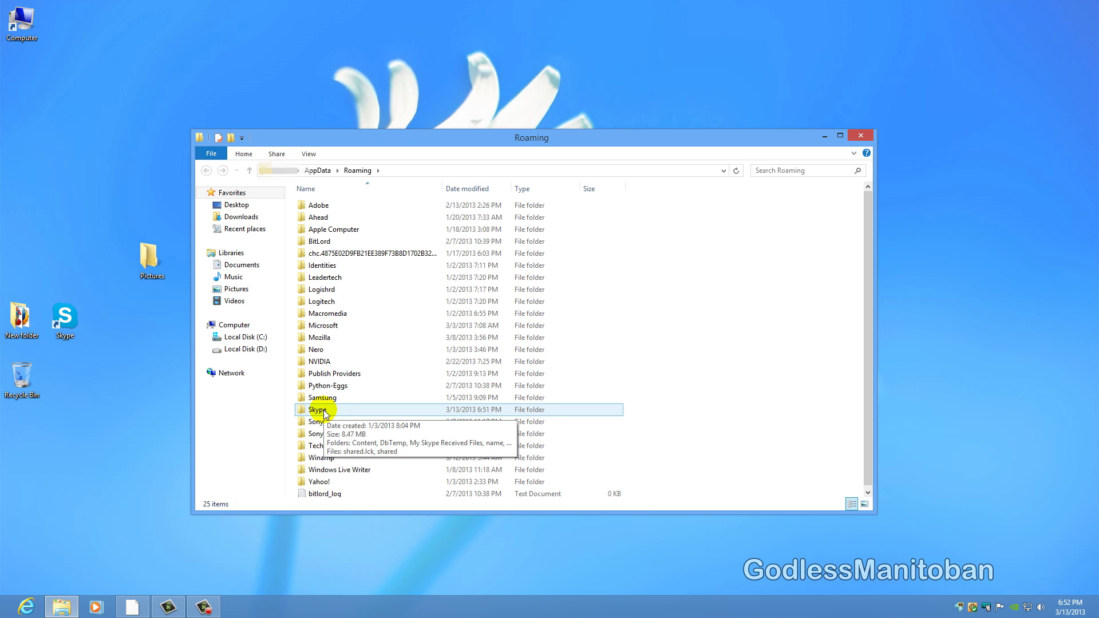
- Delete the Skype folder from AppData Roaming to the Recycle Bin and close the window
{"action": "right_click", "coordinate": [324, 413]}
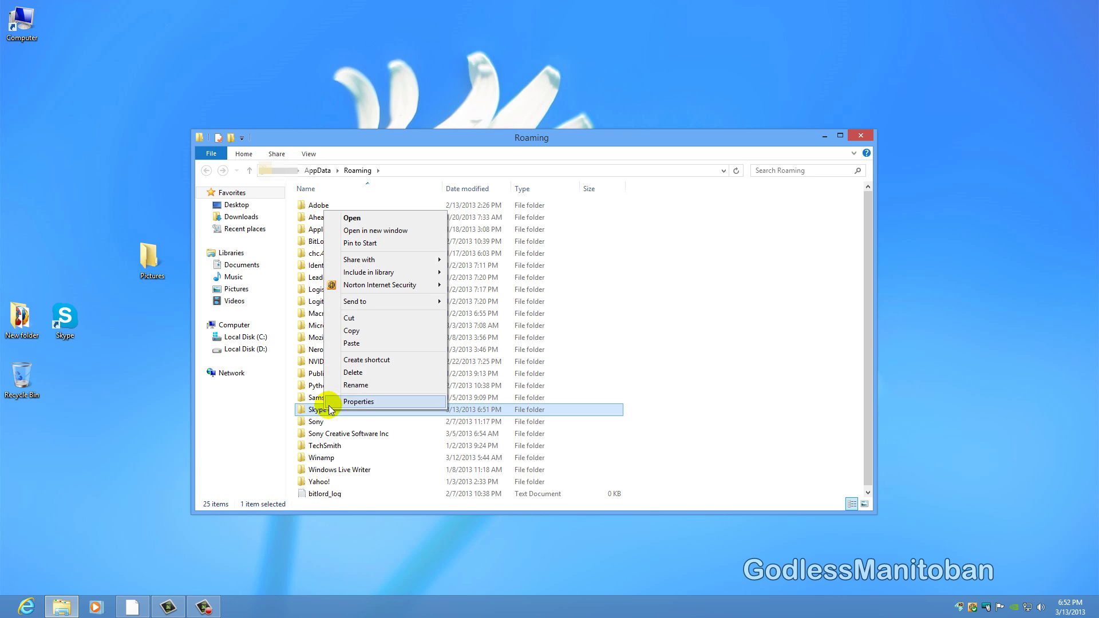
{"action": "left_click", "coordinate": [352, 374]}
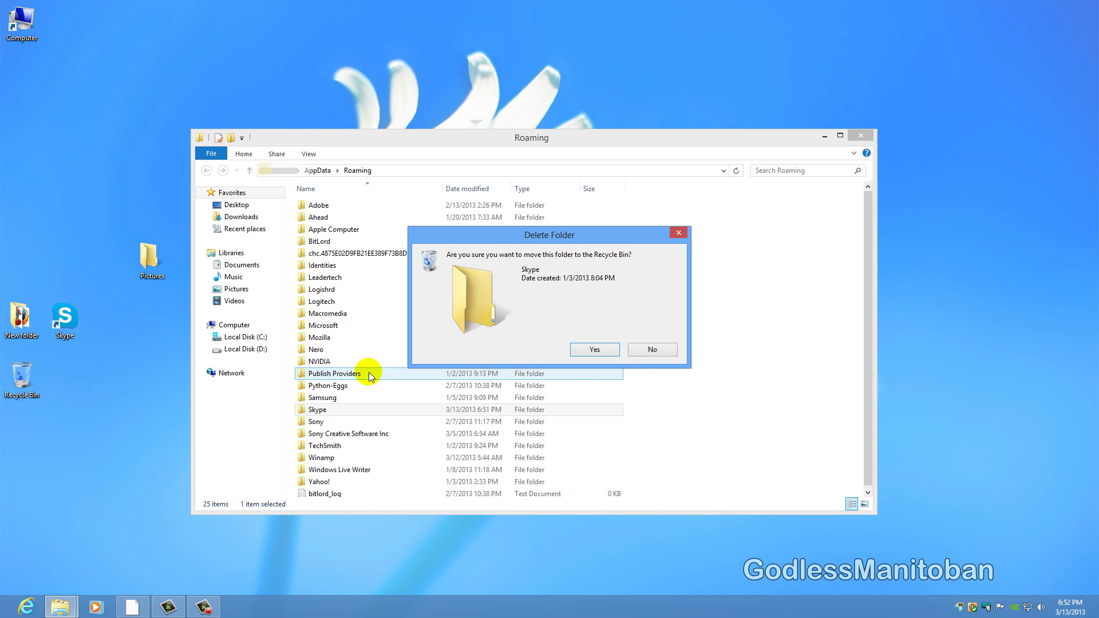
{"action": "left_click", "coordinate": [589, 348]}
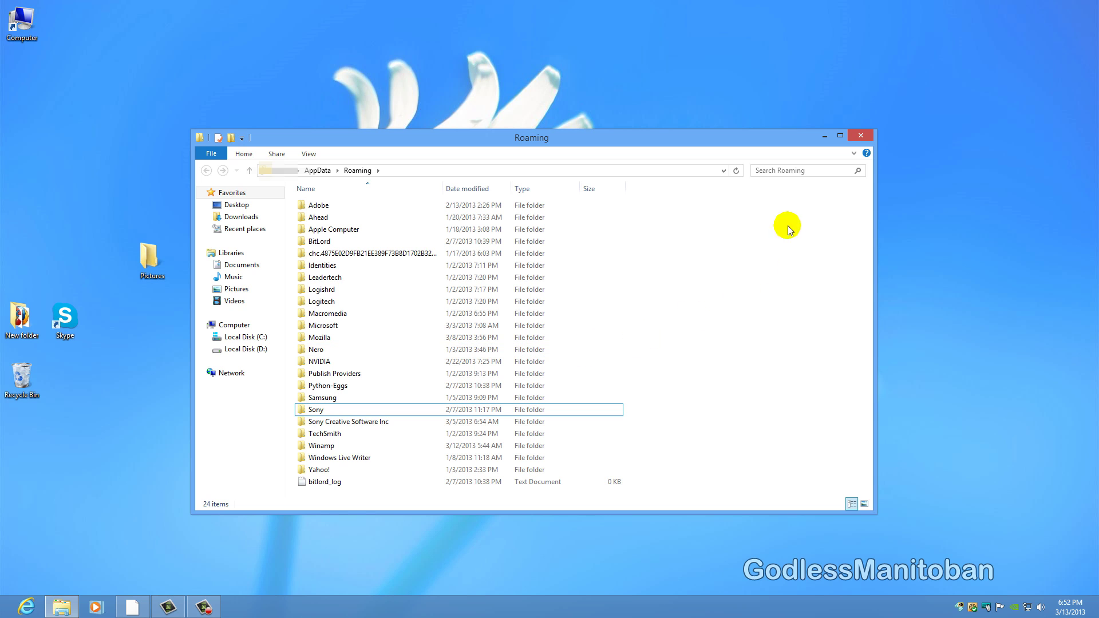
{"action": "left_click", "coordinate": [861, 138]}
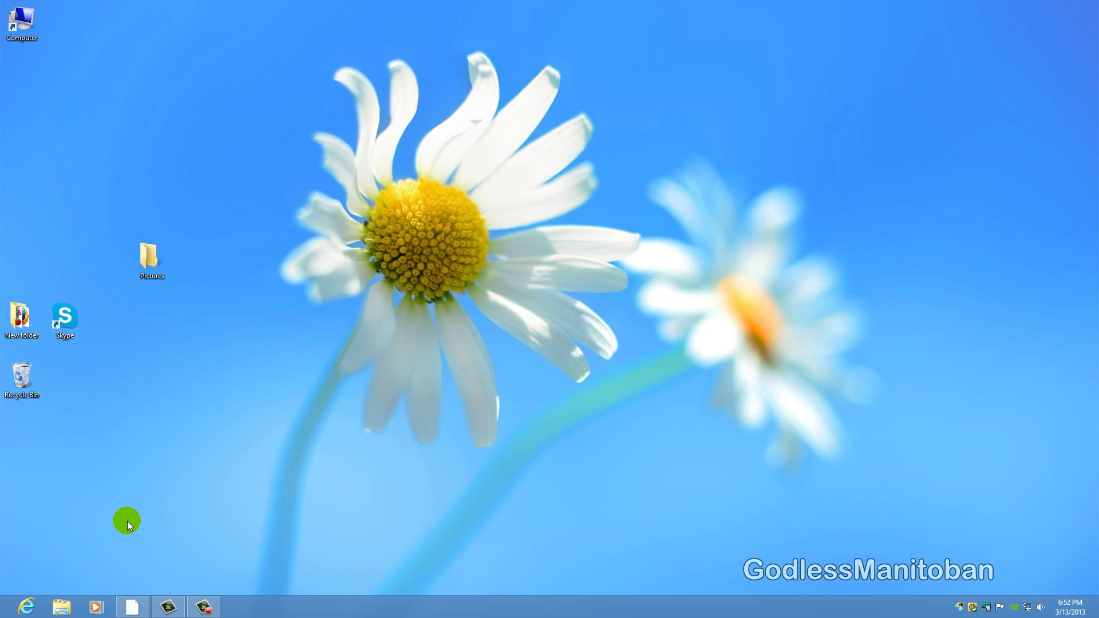
- Browse Program Files and Program Files (x86) on Local Disk (C:) in a new Explorer window
{"action": "left_click", "coordinate": [62, 604]}
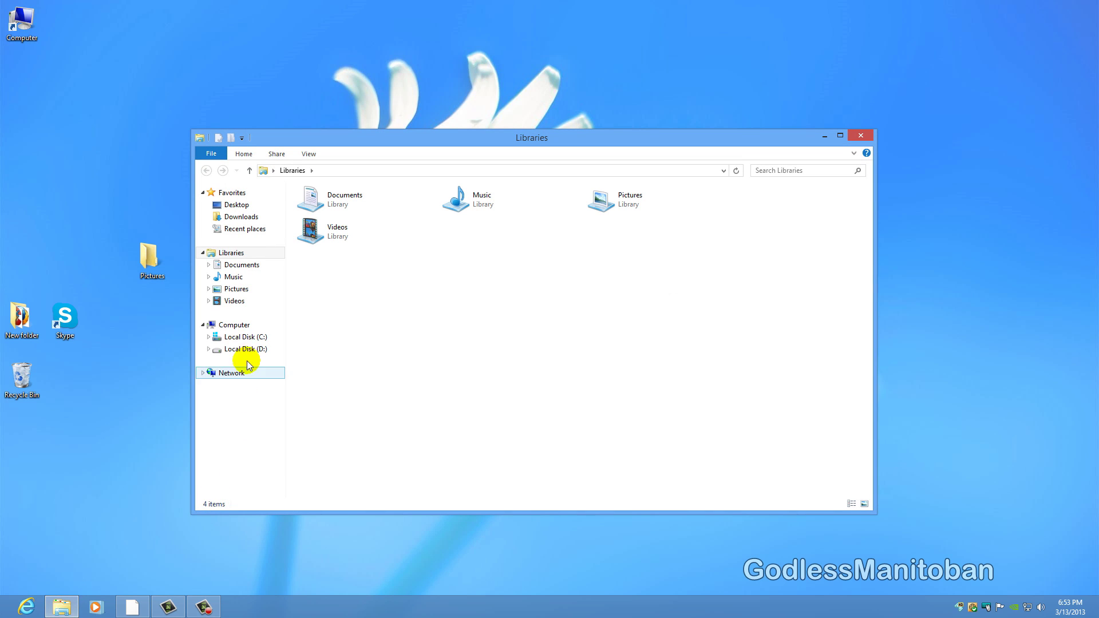
{"action": "left_click", "coordinate": [245, 337]}
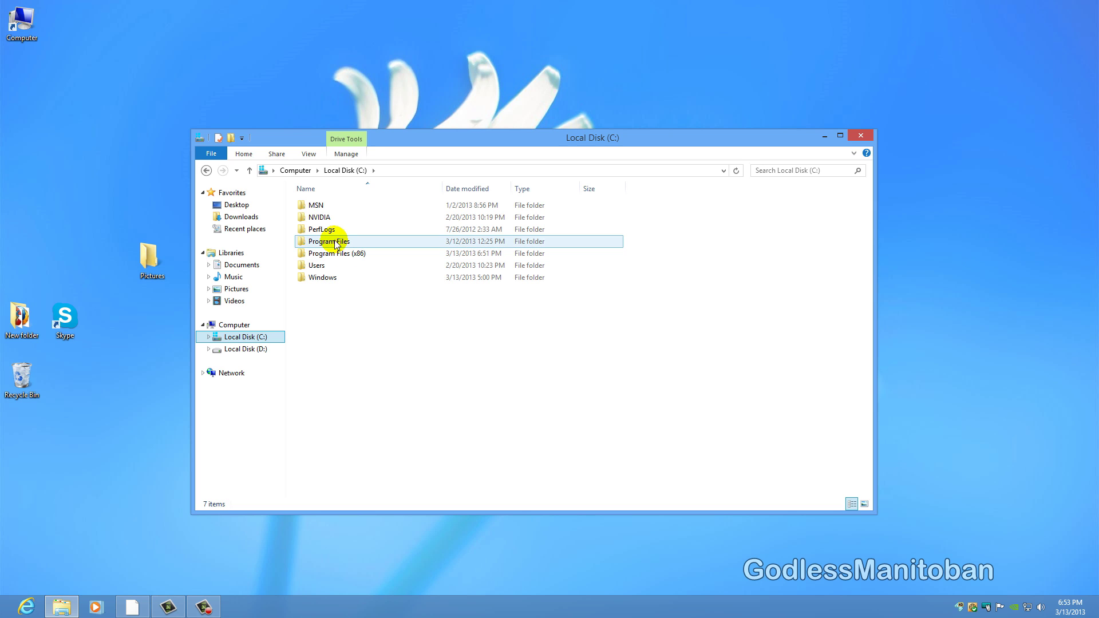
{"action": "double_click", "coordinate": [335, 242]}
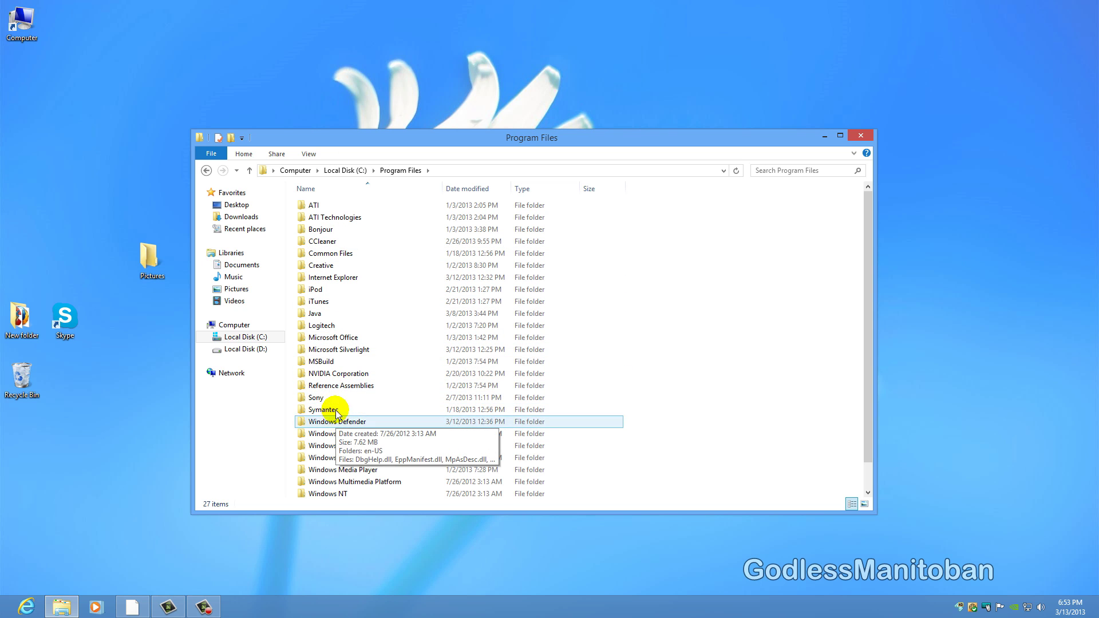
{"action": "left_click", "coordinate": [206, 170]}
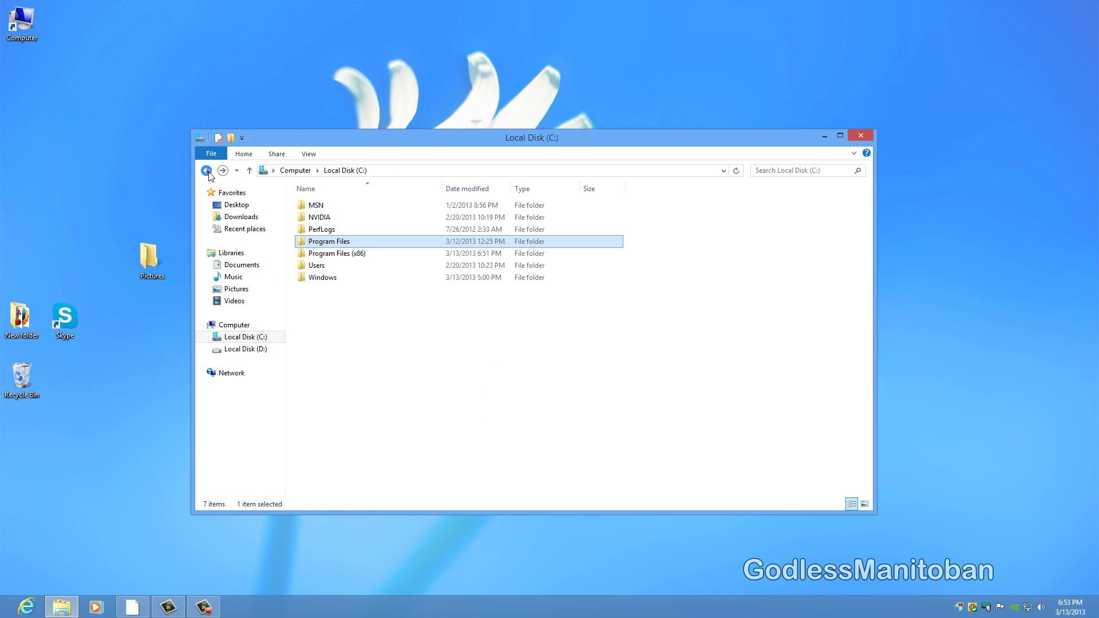
{"action": "left_click", "coordinate": [356, 255]}
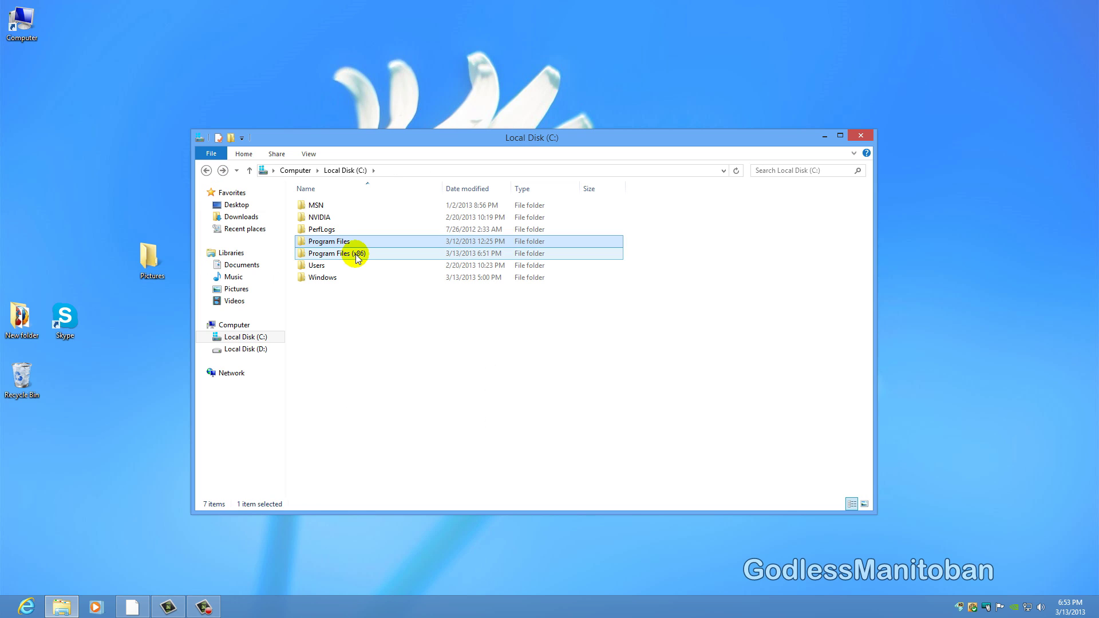
{"action": "double_click", "coordinate": [356, 255]}
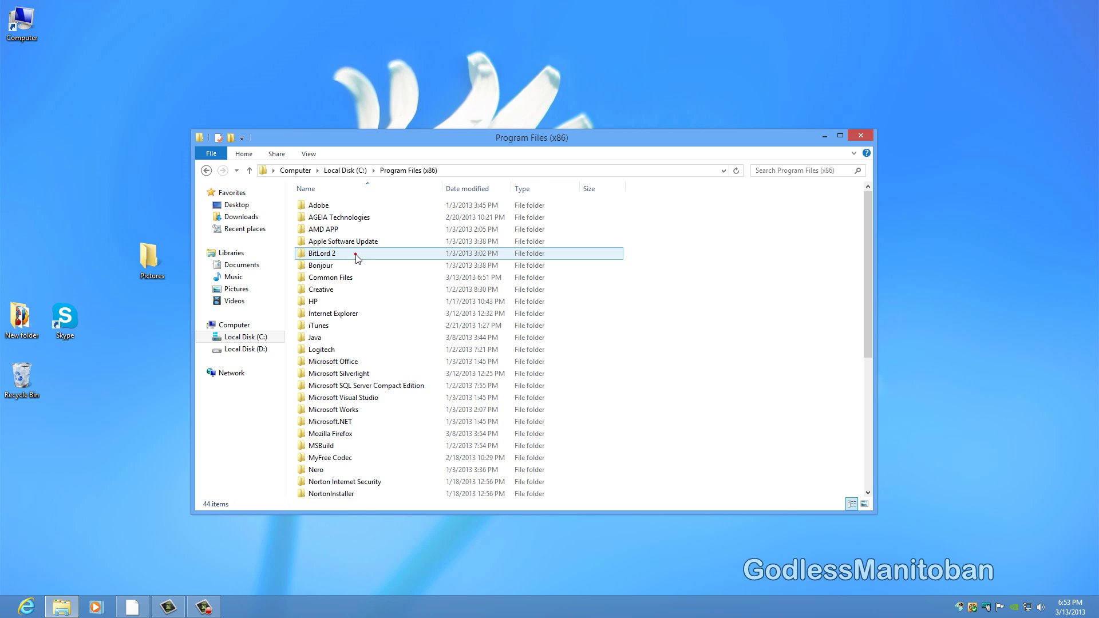
{"action": "scroll", "coordinate": [344, 381], "scroll_direction": "down", "scroll_amount": 6}
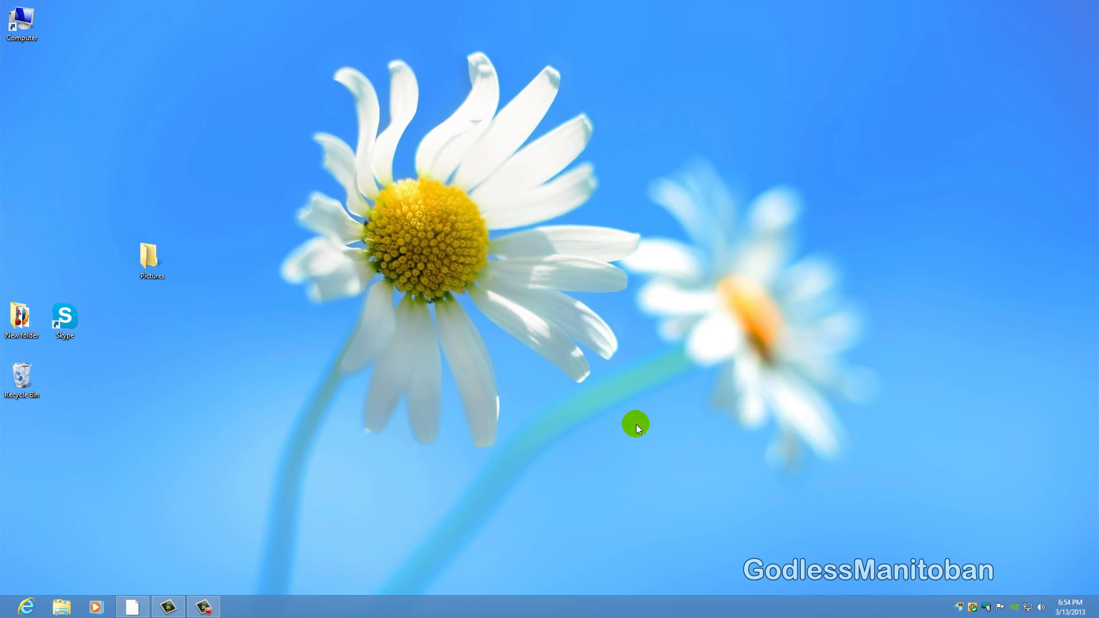
{"action": "key", "text": "super+r"}
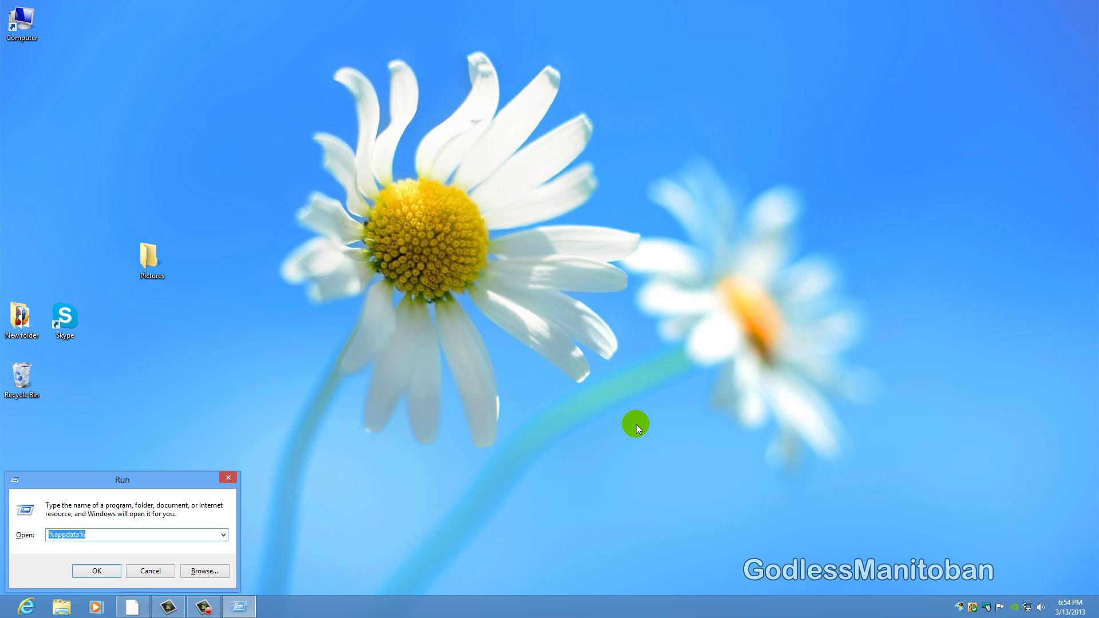
- Launch Registry Editor with regedit and search the registry for 'skype'
{"action": "type", "text": "regedit"}
{"action": "key", "text": "Return"}
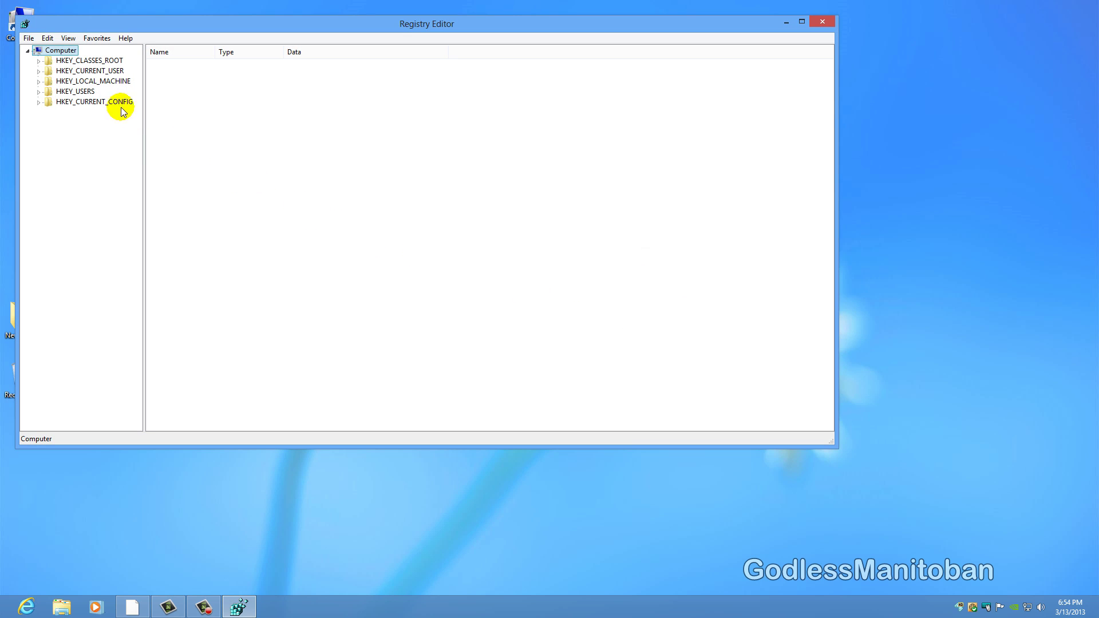
{"action": "left_click", "coordinate": [48, 38]}
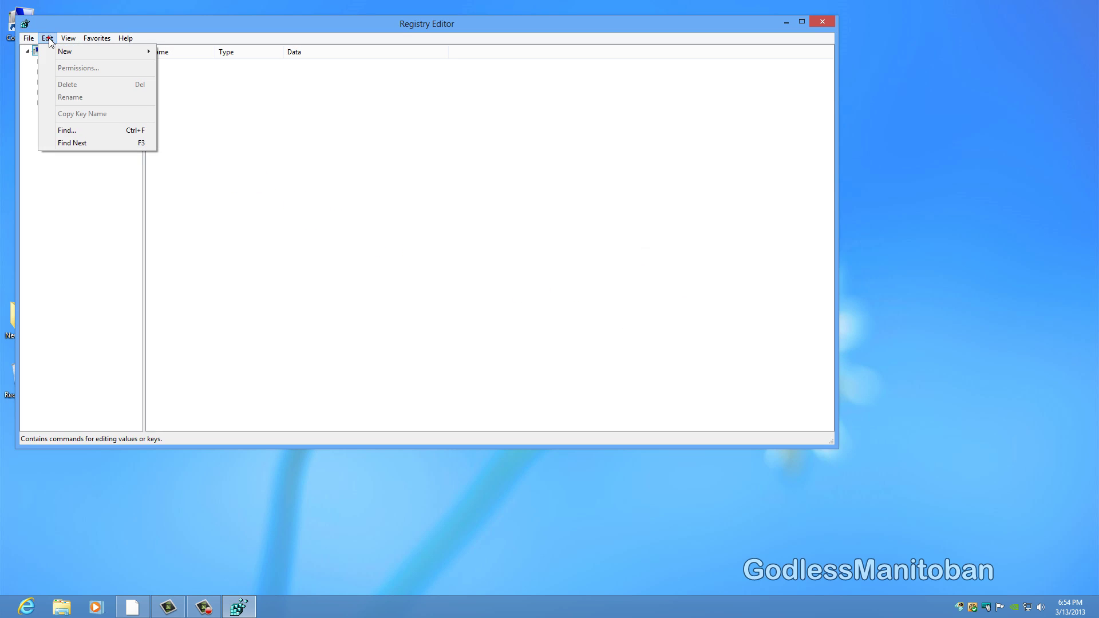
{"action": "left_click", "coordinate": [67, 131]}
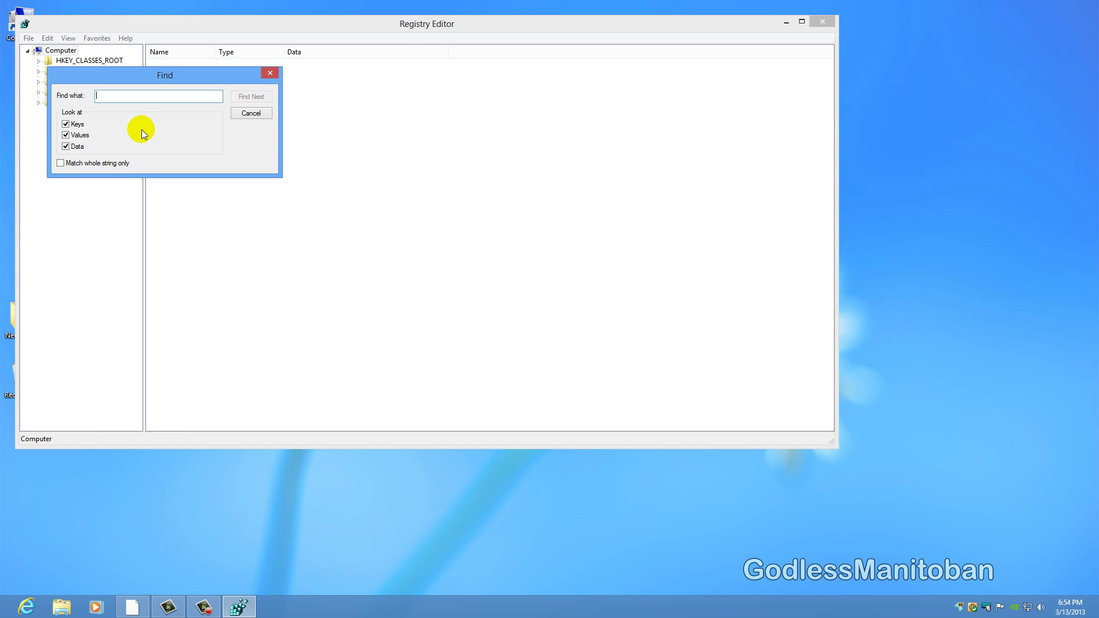
{"action": "type", "text": "skype"}
{"action": "left_click", "coordinate": [250, 97]}
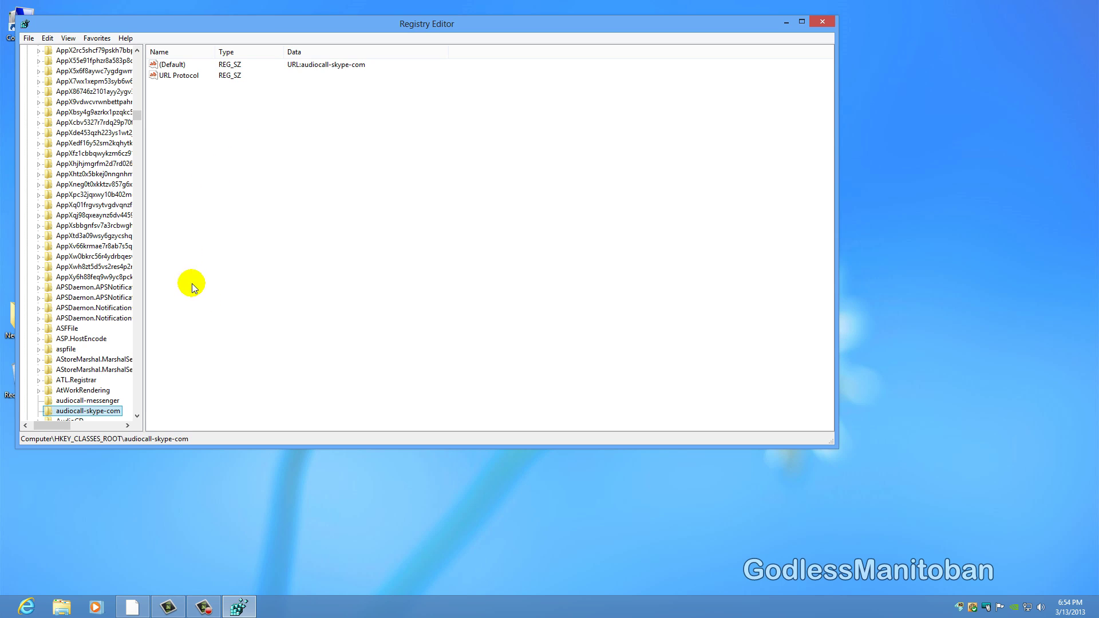
- Delete the audiocall-skype-com key and find the next skype match
{"action": "right_click", "coordinate": [103, 414]}
{"action": "left_click", "coordinate": [131, 463]}
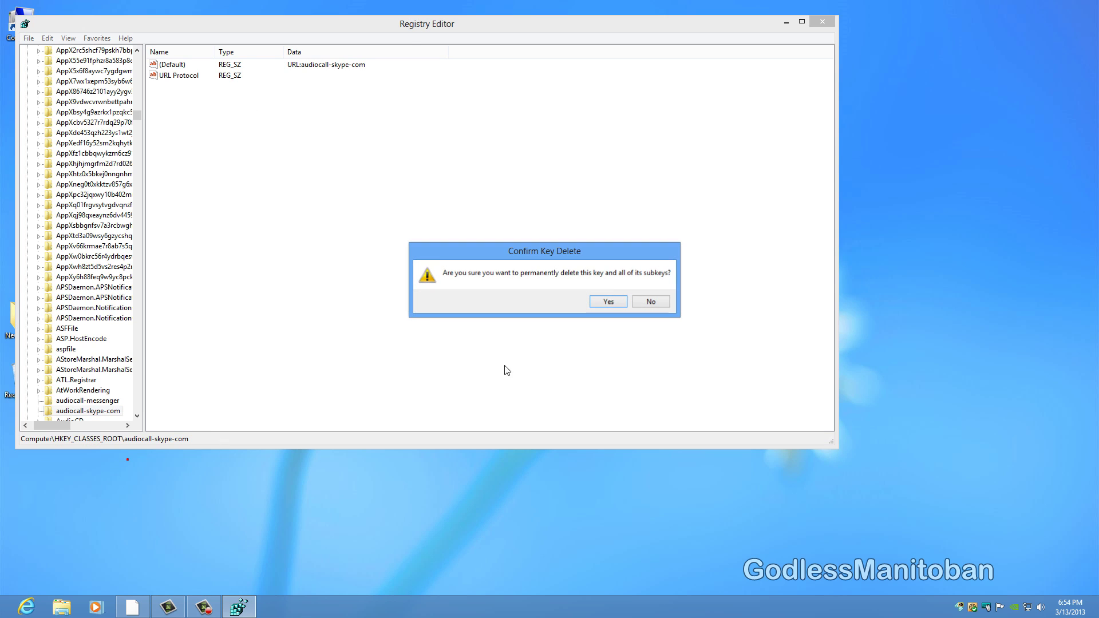
{"action": "left_click", "coordinate": [609, 300]}
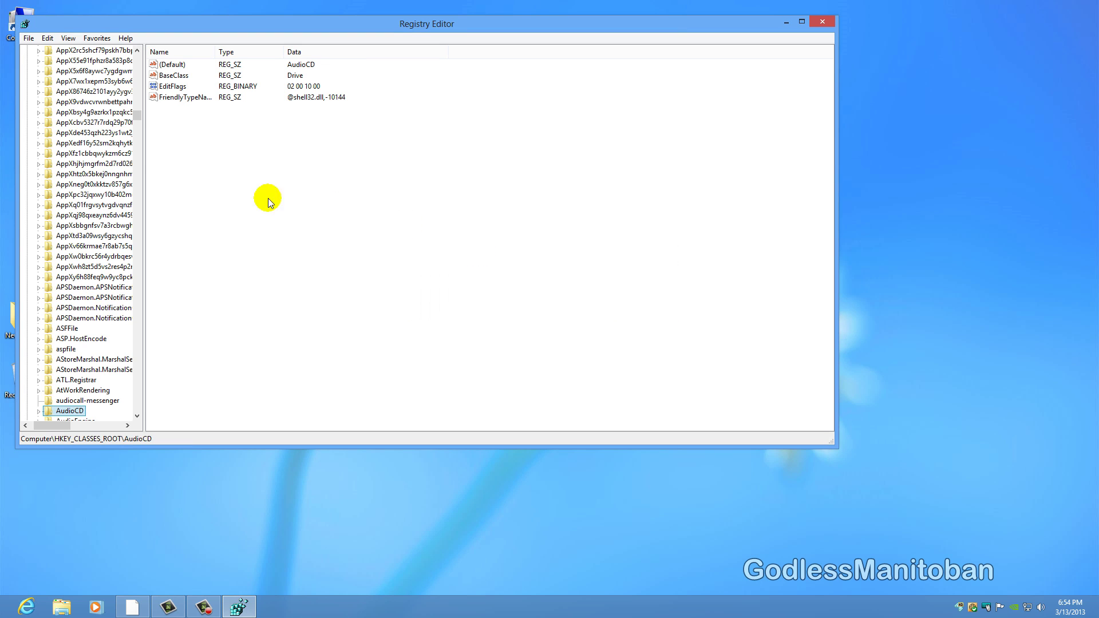
{"action": "left_click", "coordinate": [47, 39]}
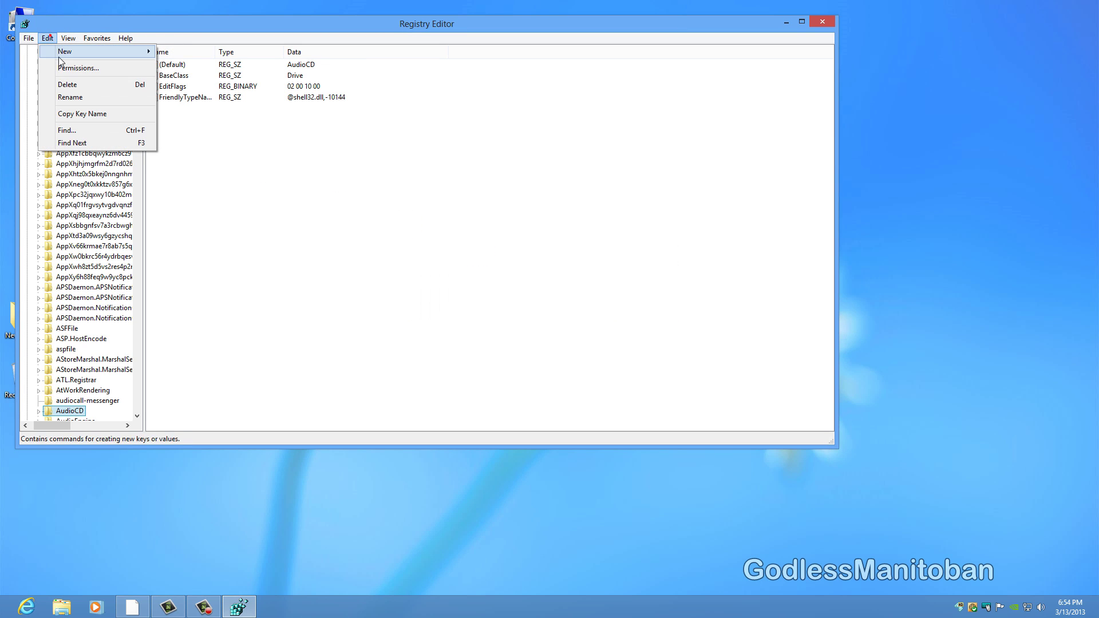
{"action": "left_click", "coordinate": [71, 130]}
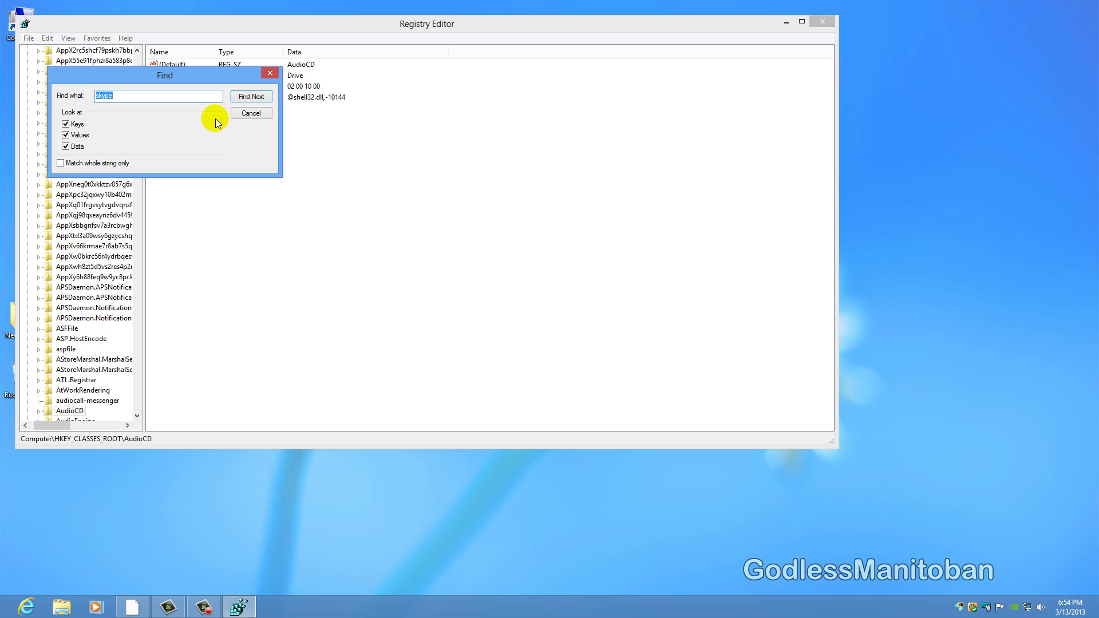
{"action": "left_click", "coordinate": [255, 96]}
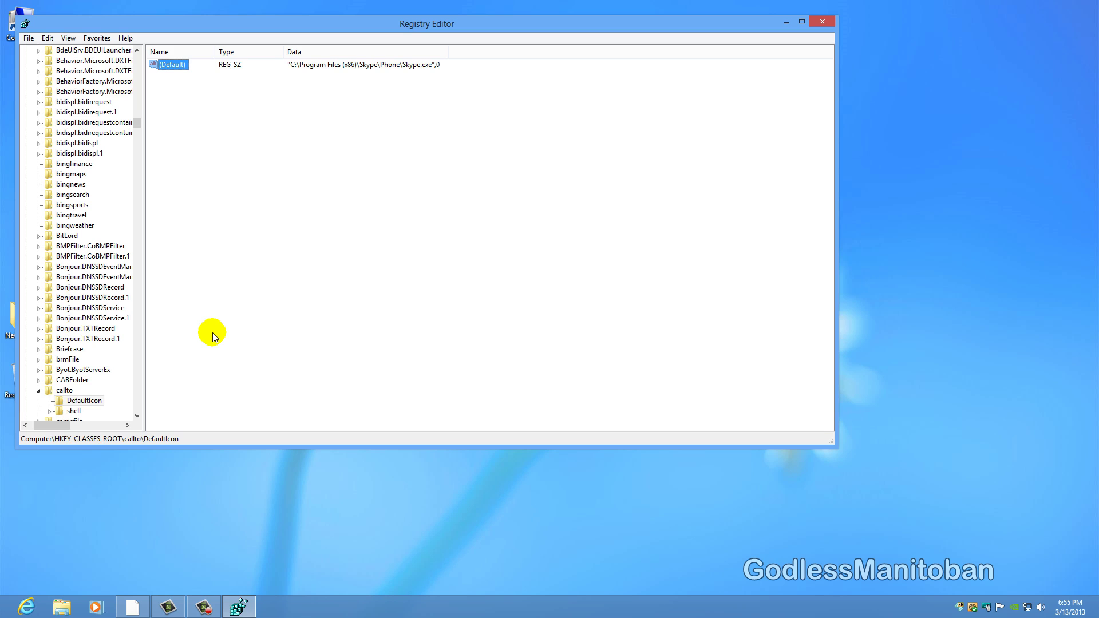
- Delete the callto\DefaultIcon key and find the next skype match
{"action": "right_click", "coordinate": [77, 404]}
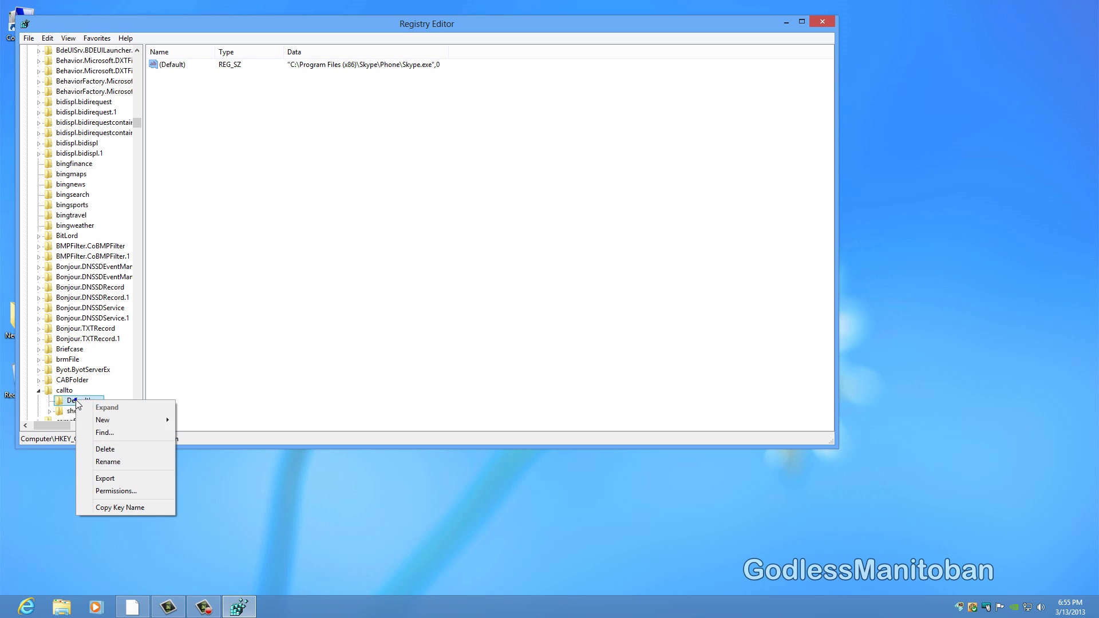
{"action": "left_click", "coordinate": [105, 448]}
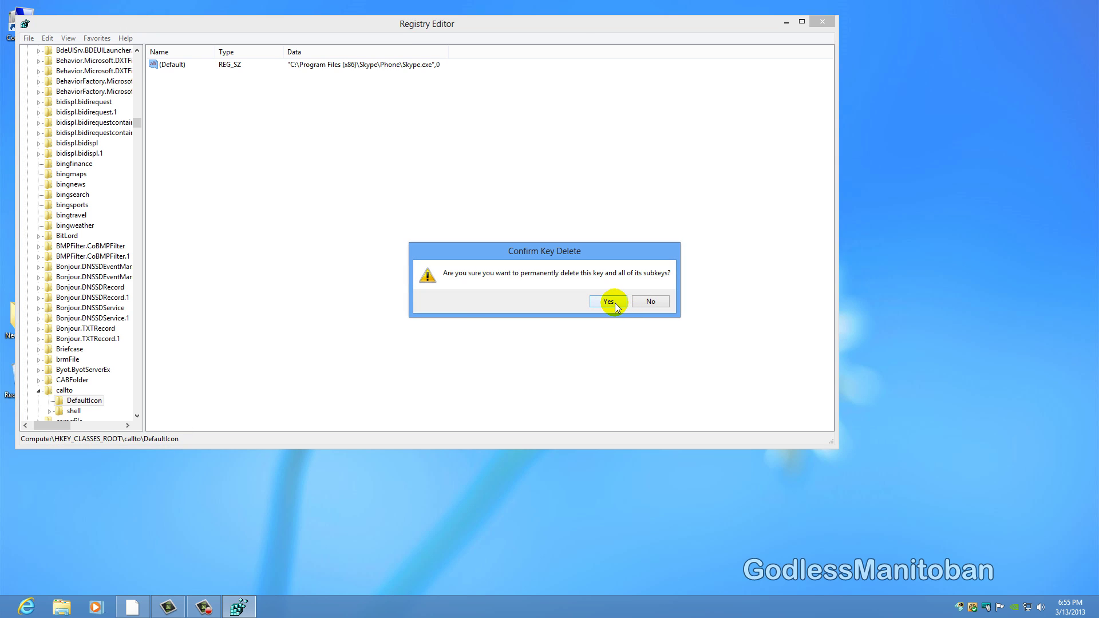
{"action": "left_click", "coordinate": [609, 302]}
{"action": "left_click", "coordinate": [48, 38]}
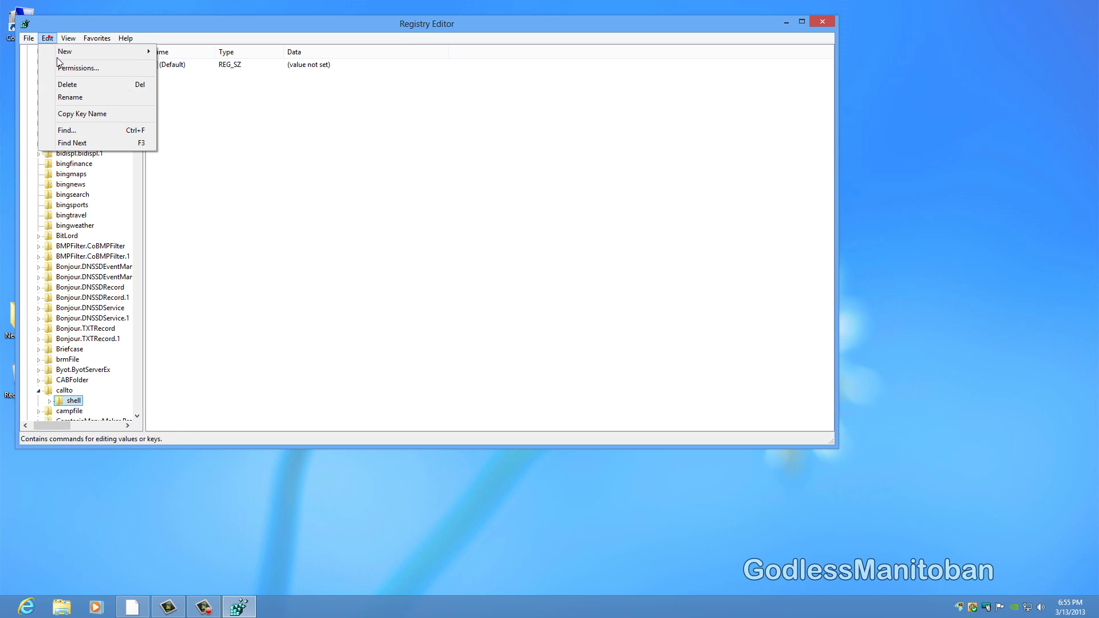
{"action": "left_click", "coordinate": [71, 130]}
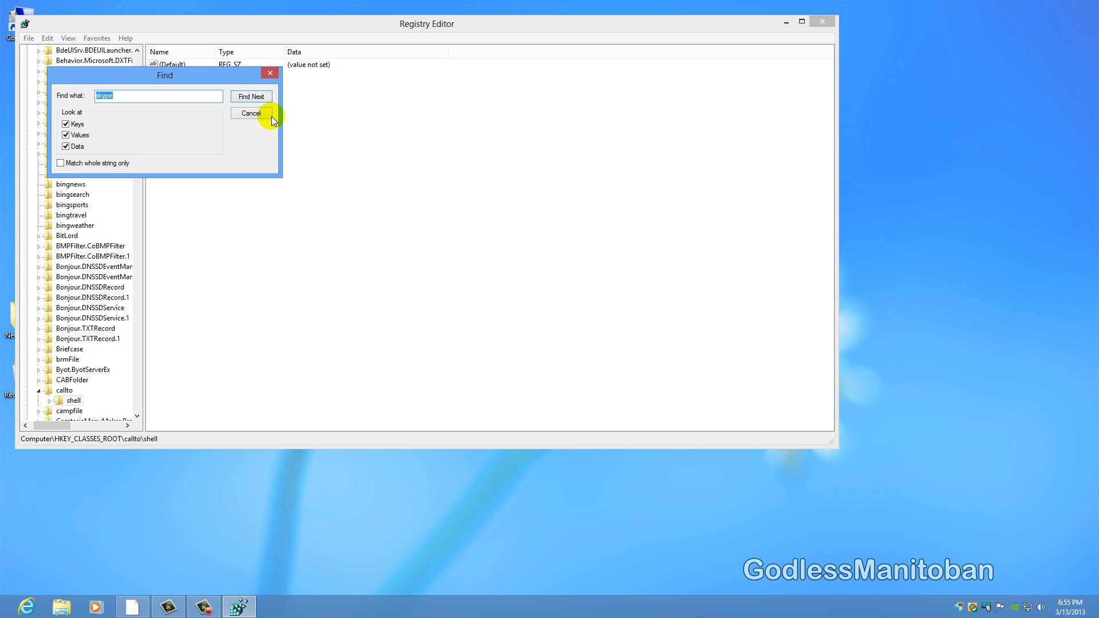
{"action": "left_click", "coordinate": [258, 98]}
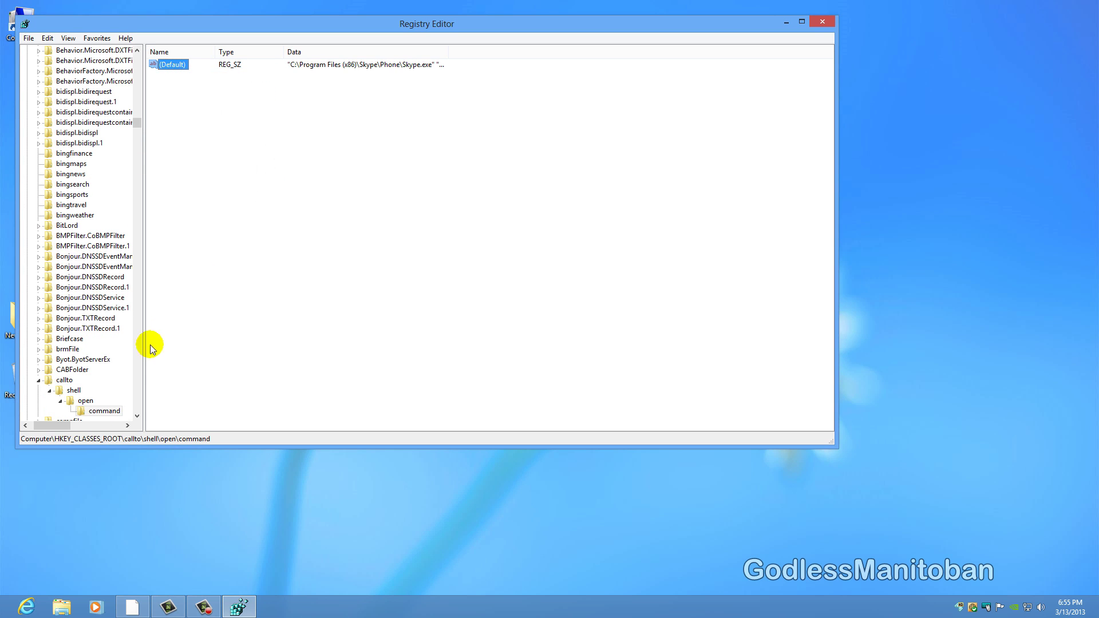
- Delete the callto\shell\open\command key and reopen the skype search
{"action": "right_click", "coordinate": [111, 415]}
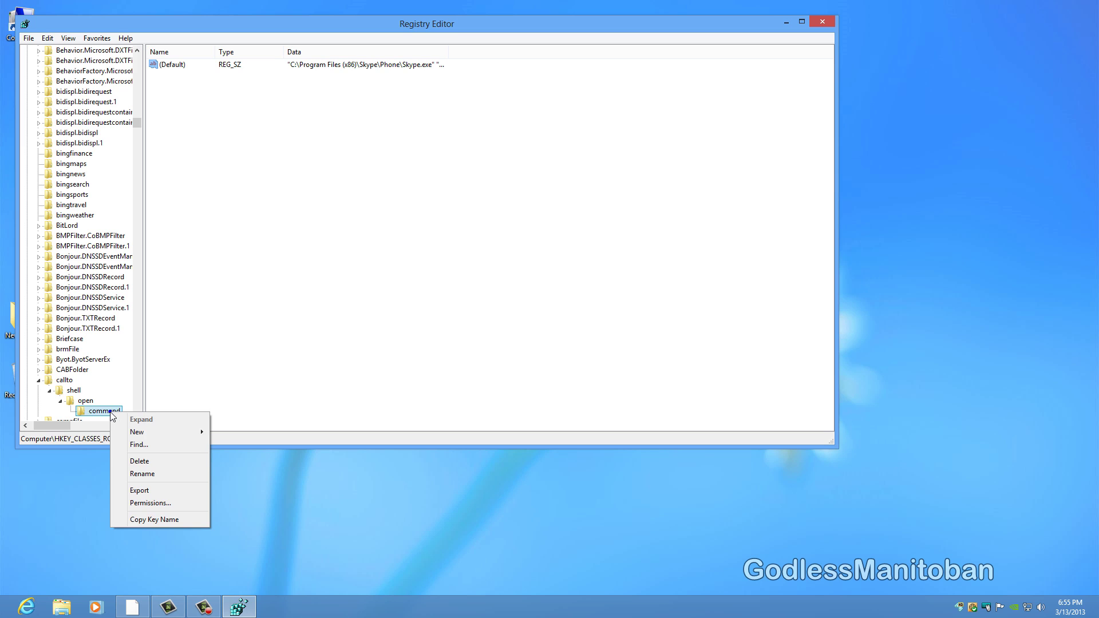
{"action": "left_click", "coordinate": [151, 461]}
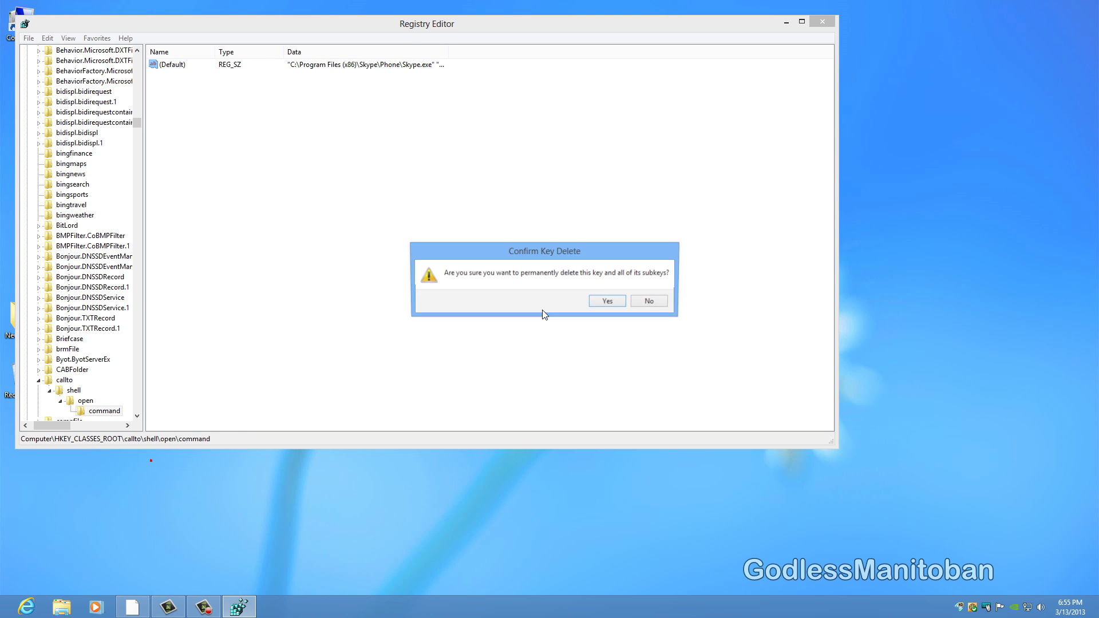
{"action": "left_click", "coordinate": [612, 302]}
{"action": "left_click", "coordinate": [47, 38]}
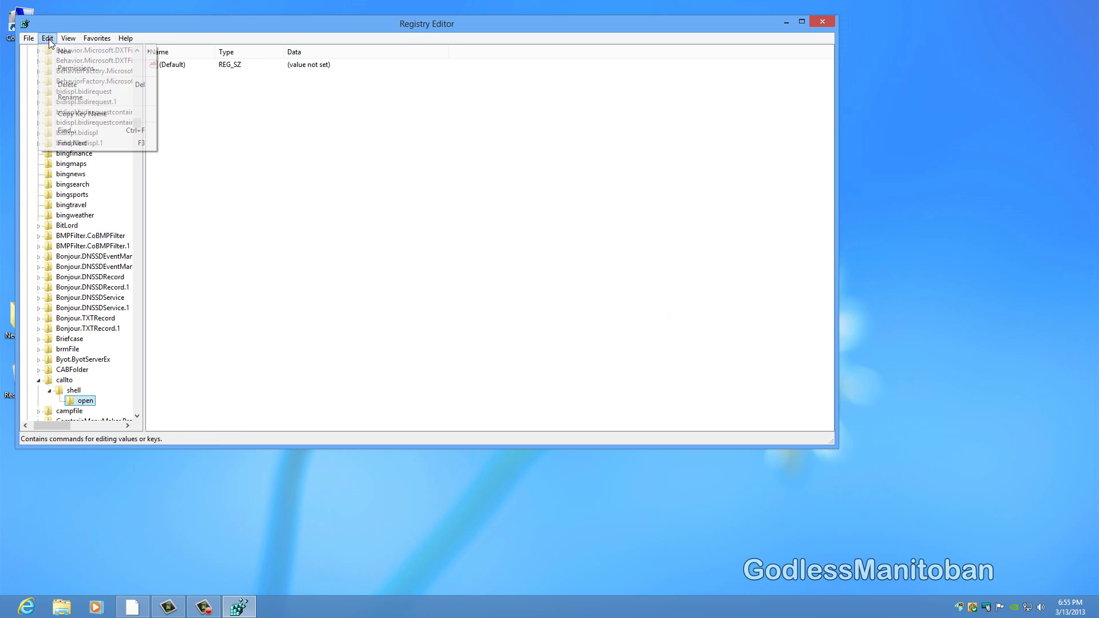
{"action": "left_click", "coordinate": [80, 130]}
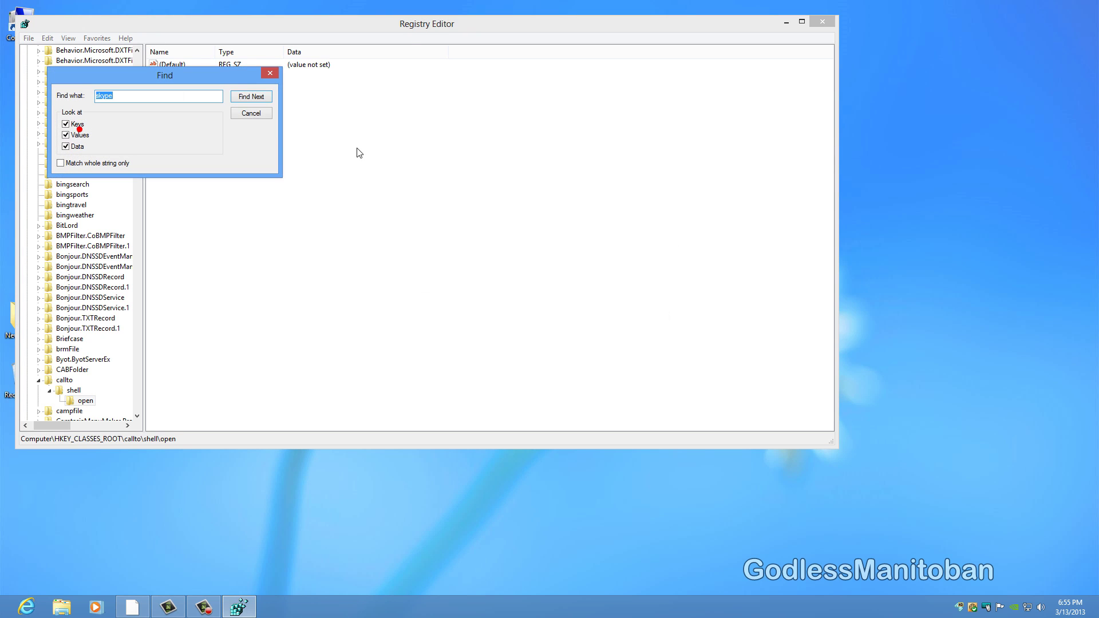
- Find the next Skype registry match, an en-US entry under Local Settings\MrtCache, leaving the Edit menu unused
{"action": "left_click", "coordinate": [251, 96]}
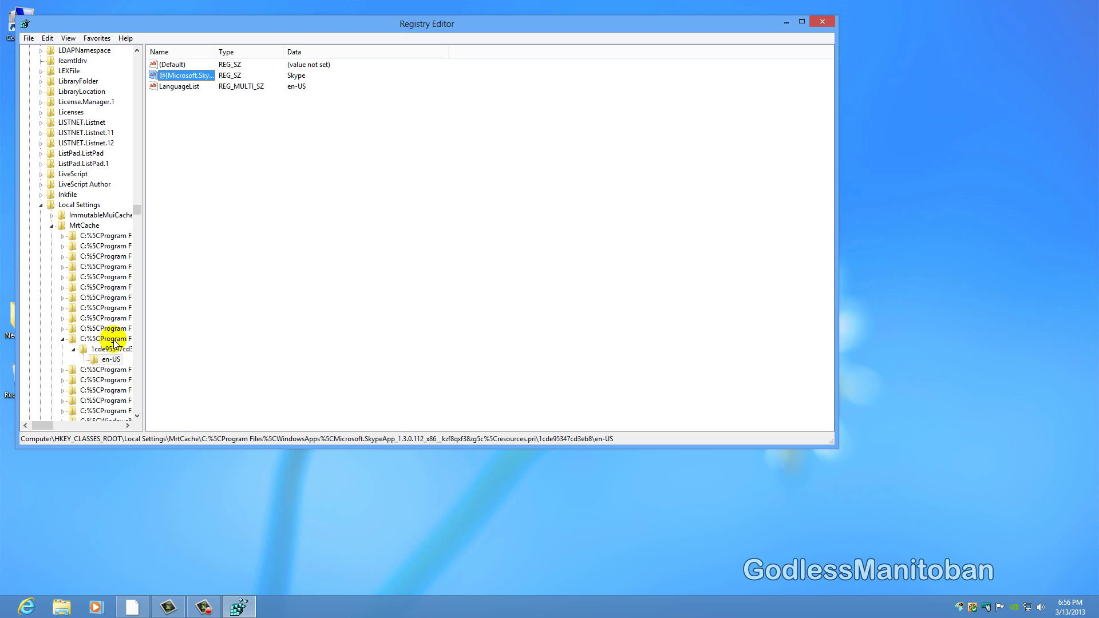
{"action": "left_click", "coordinate": [49, 39]}
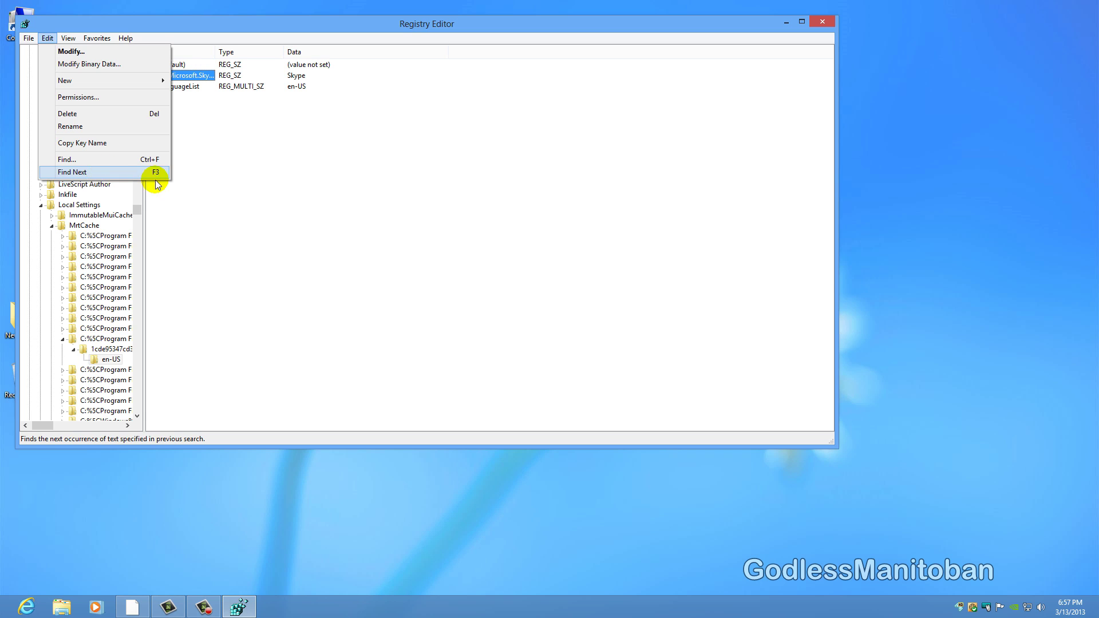
{"action": "left_click", "coordinate": [405, 285]}
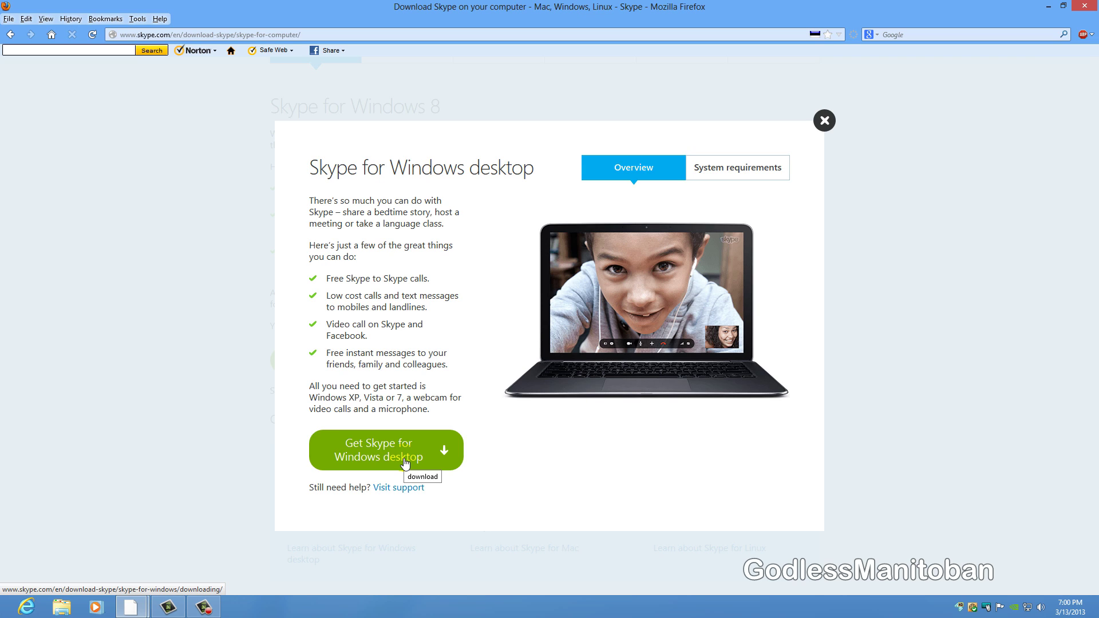
{"action": "left_click", "coordinate": [196, 271]}
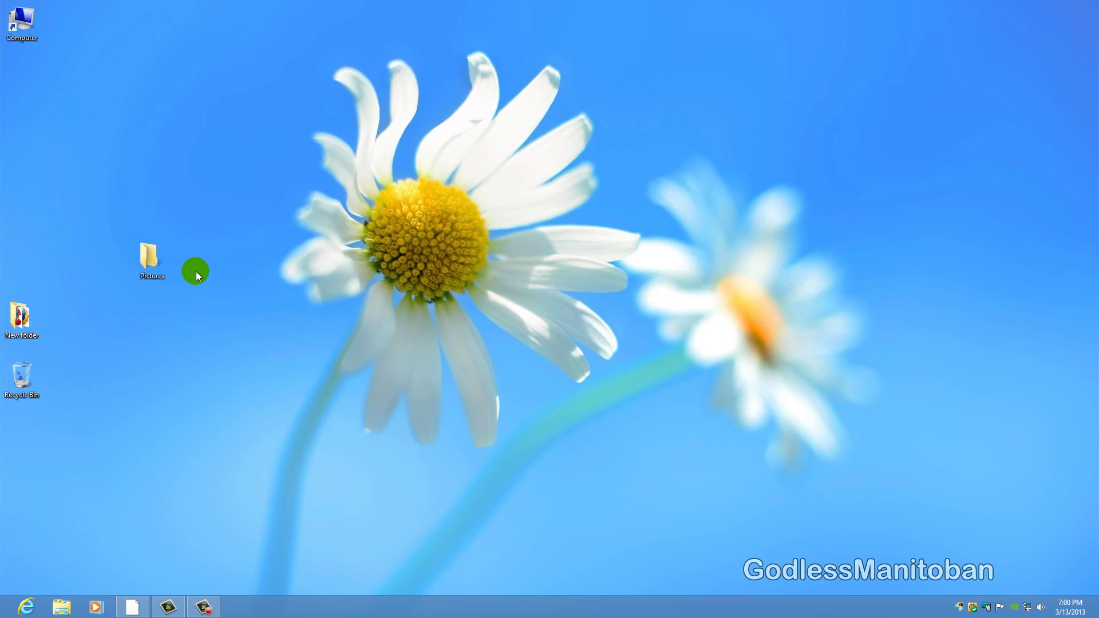
{"action": "left_click", "coordinate": [150, 278]}
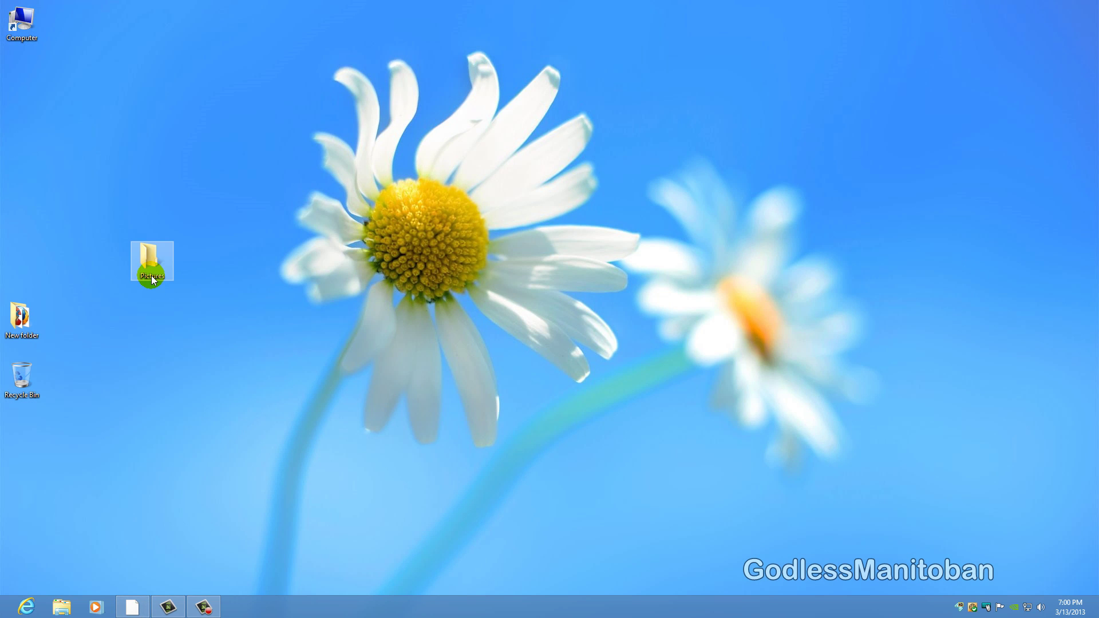
{"action": "left_click", "coordinate": [224, 276]}
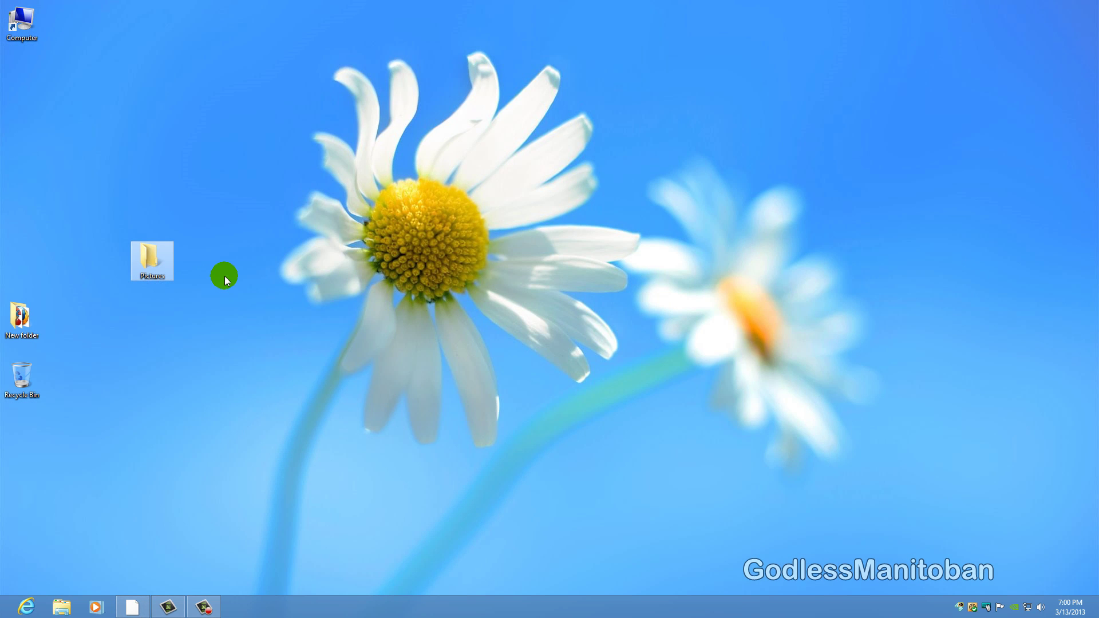